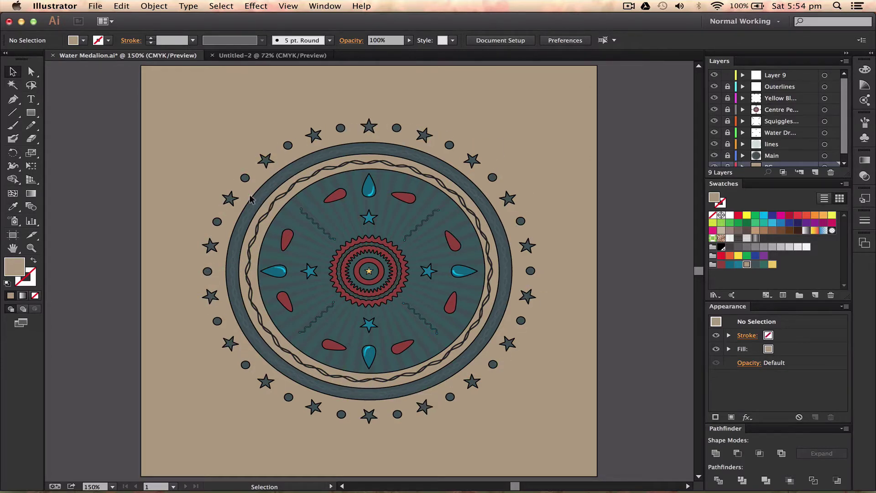
Switch from the finished Water Medalion artwork to the blank Untitled-2 document
mouse_move(433, 488)
left_click(228, 55)
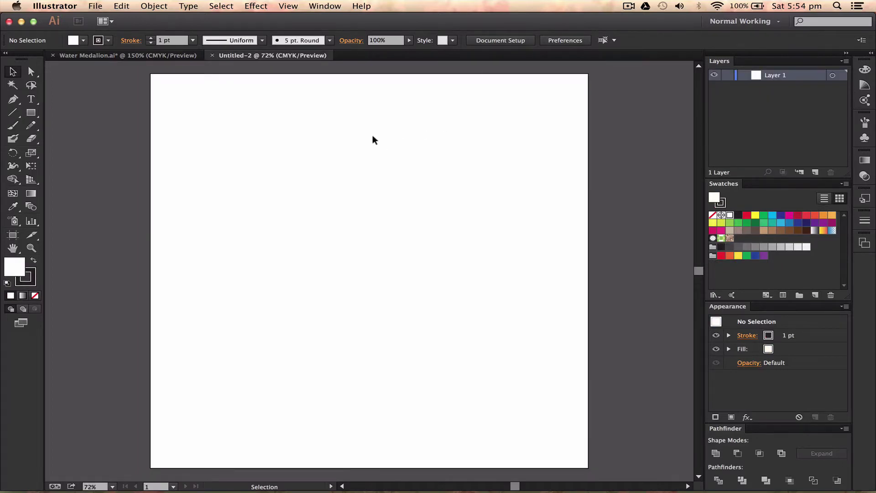
Turn off Smart Guides and draw a vertical line down the artboard's middle
key("backslash")
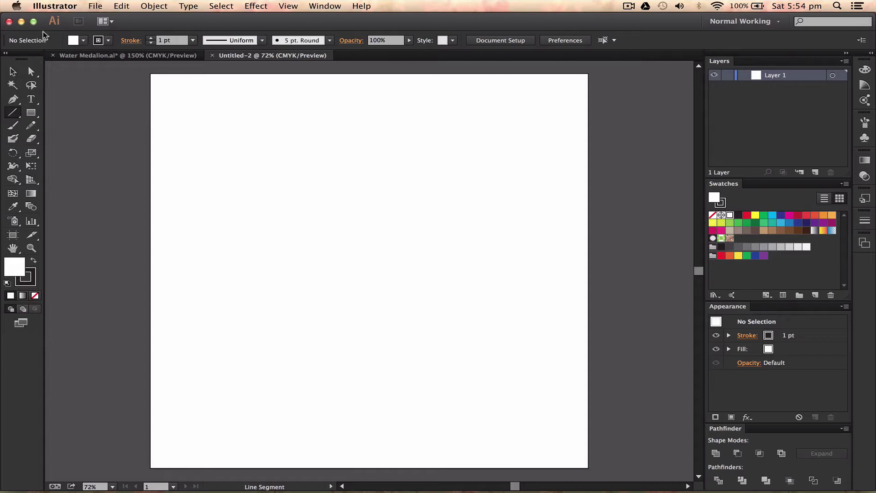
left_click(17, 114)
left_click(288, 5)
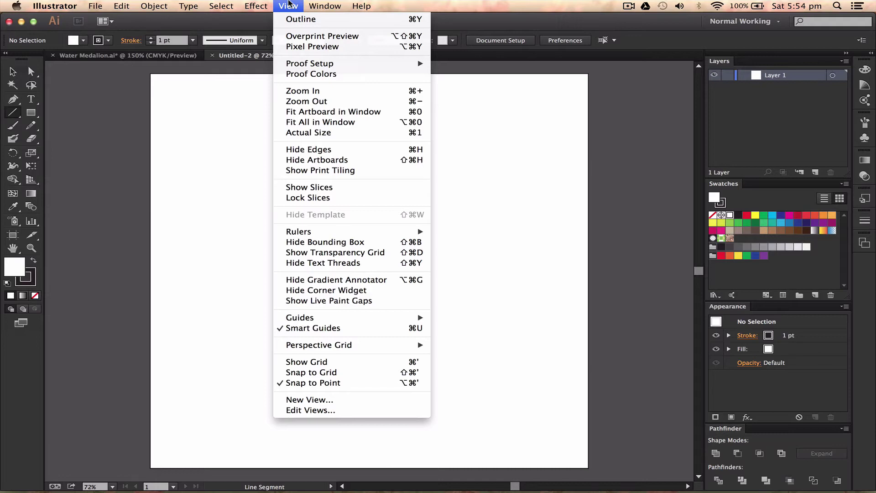
left_click(318, 328)
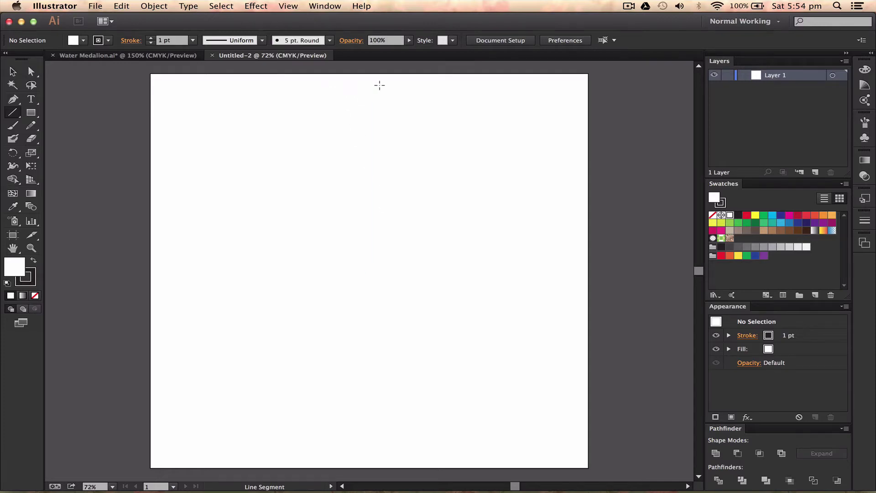
left_click_drag(369, 271, 394, 465)
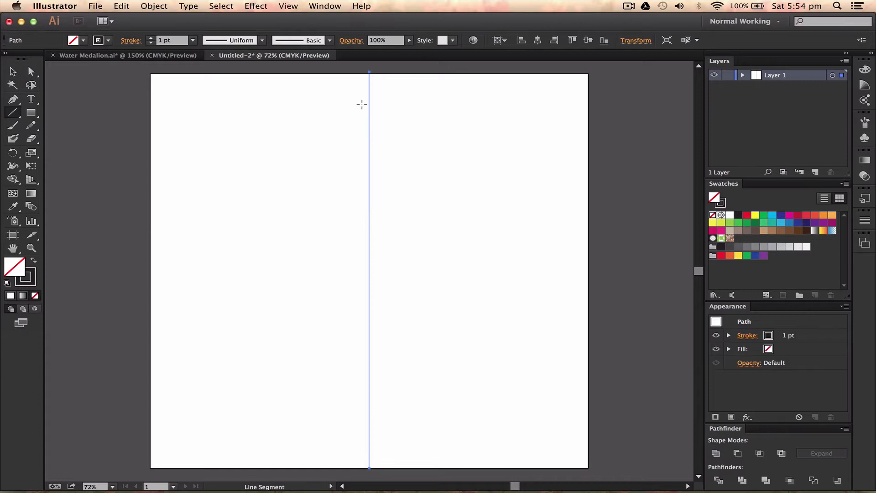
Give the vertical line a 3 pt stroke and centre it on the artboard
key("v")
left_click(151, 38)
left_click(151, 37)
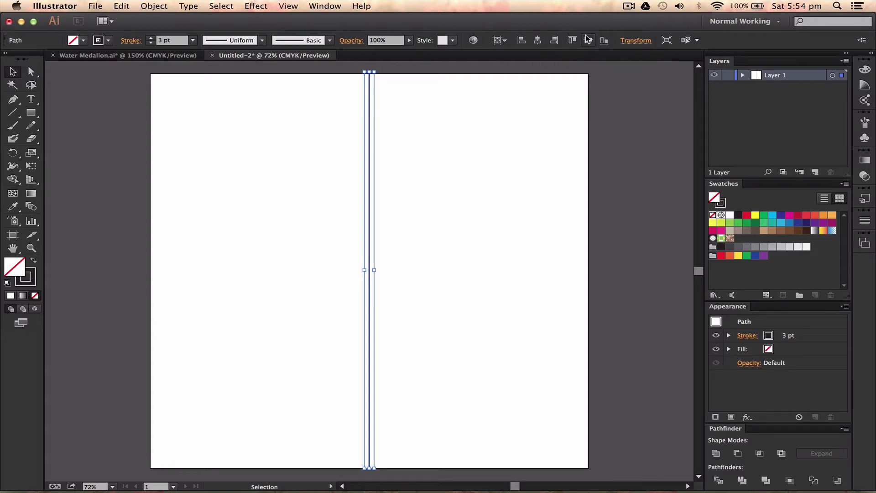
left_click(572, 40)
Rotate a horizontal copy of the line and select both lines
key("a")
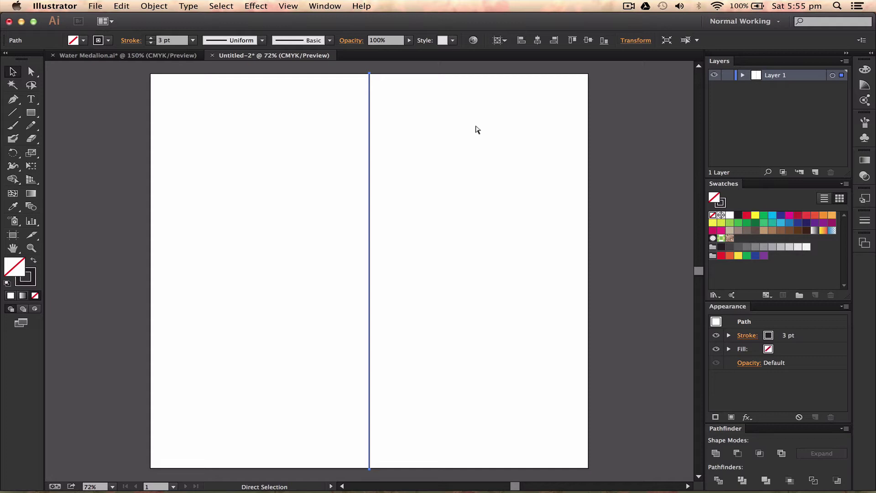
key("v")
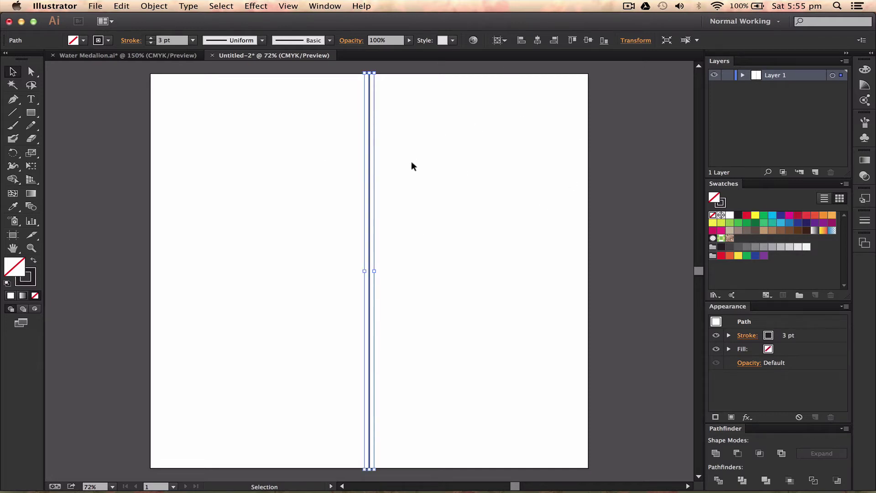
key("e")
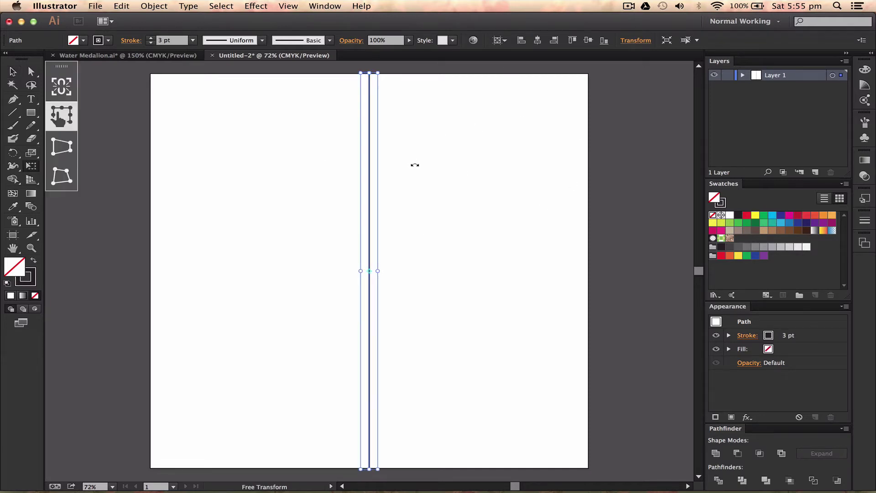
left_click_drag(420, 162, 502, 293)
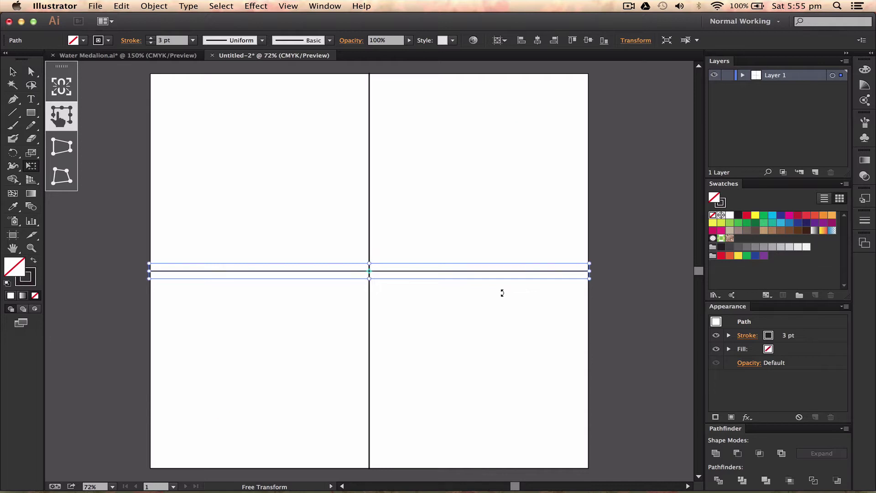
key("v")
key("super+a")
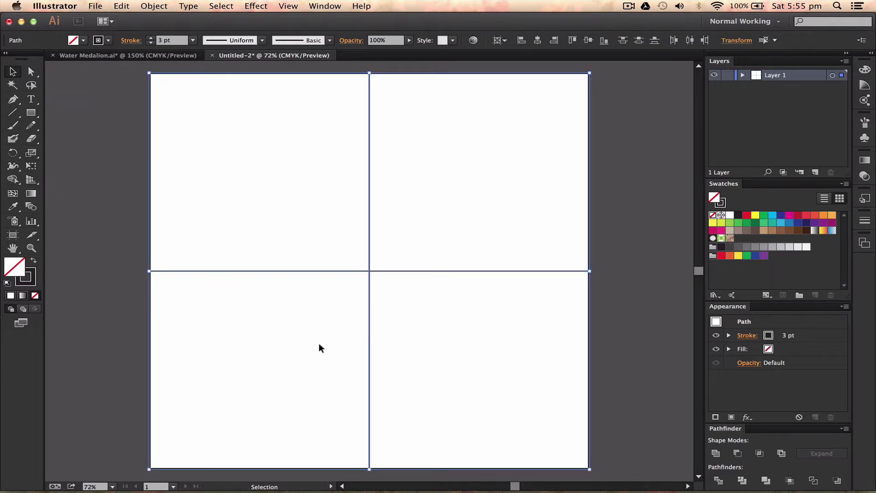
Select both crossing lines at their intersection and convert them into guides
left_click(389, 302)
left_click_drag(389, 302, 470, 391)
left_click(336, 250)
left_click(395, 314)
left_click_drag(407, 312, 305, 209)
key("a")
left_click(305, 212)
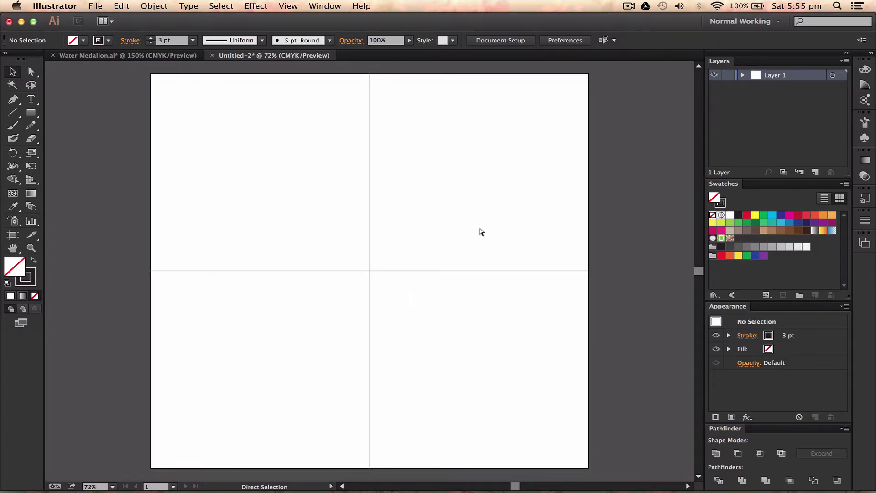
key("v")
mouse_move(327, 288)
left_mouse_down()
mouse_move(499, 206)
mouse_move(338, 285)
mouse_move(329, 300)
mouse_move(414, 242)
mouse_move(328, 272)
left_mouse_up()
key("a")
Check that the Guides & Grid guide colour is Light Gray, then cancel Preferences
key("super+k")
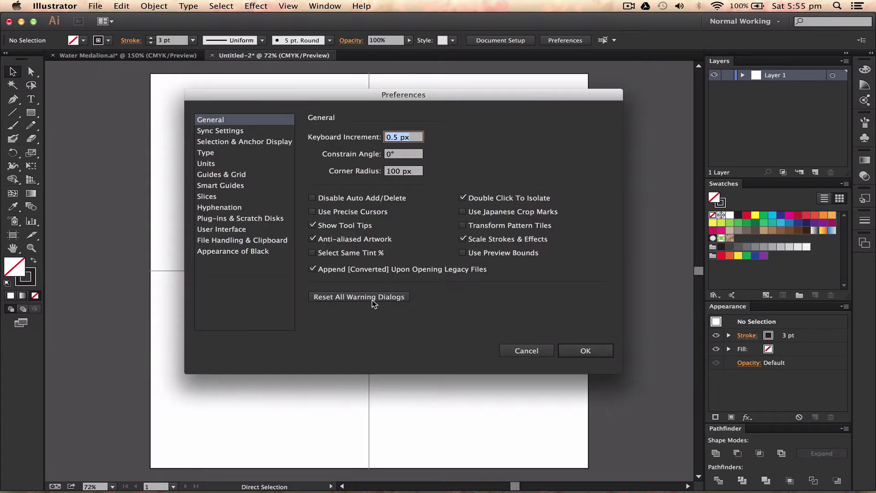
key("Escape")
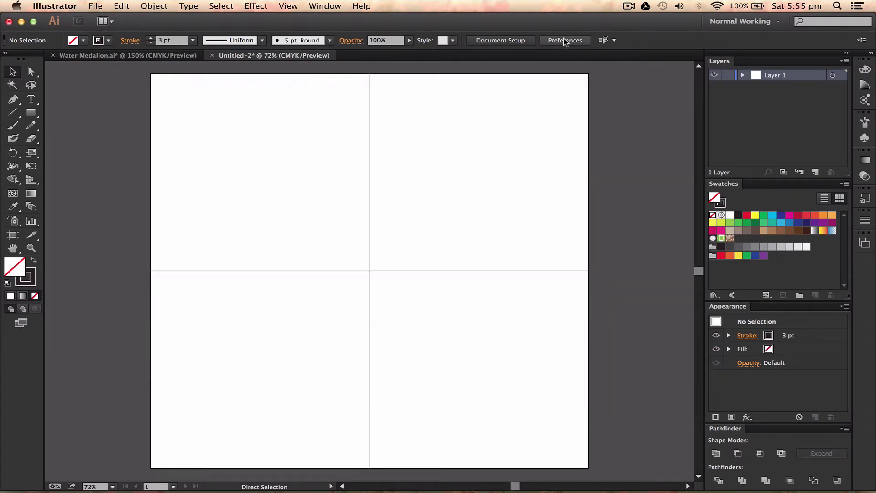
left_click(566, 41)
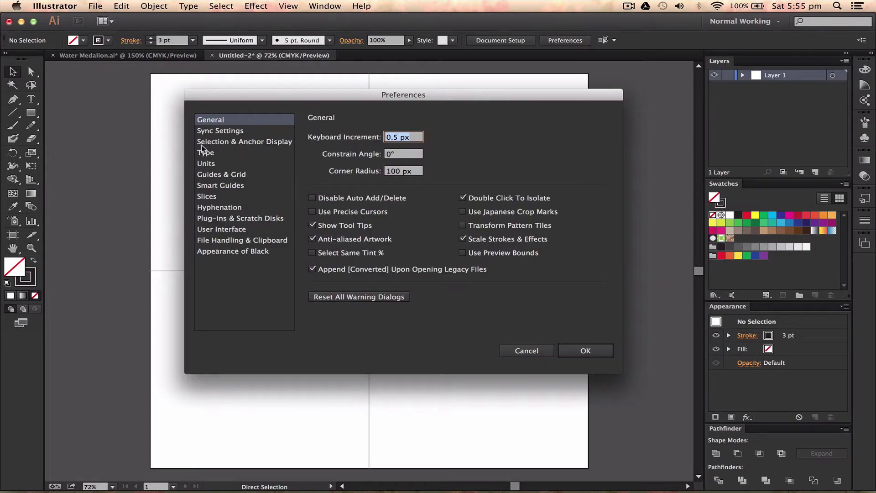
left_click(243, 177)
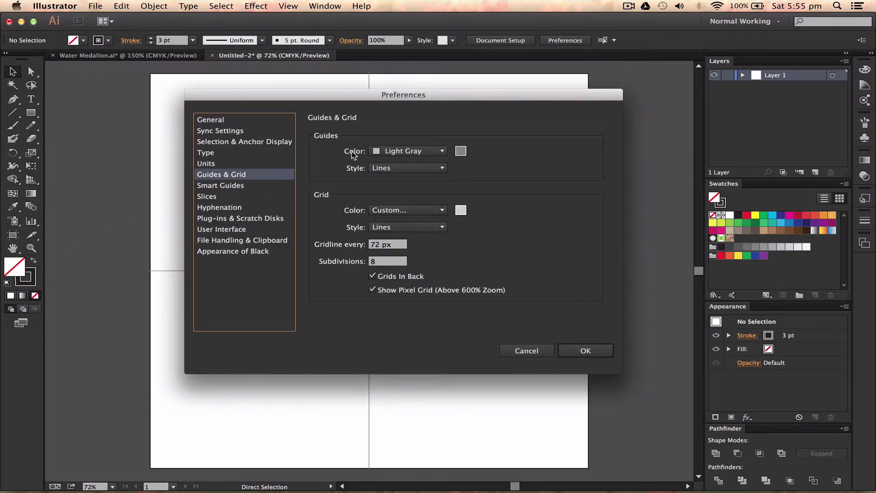
left_click(420, 157)
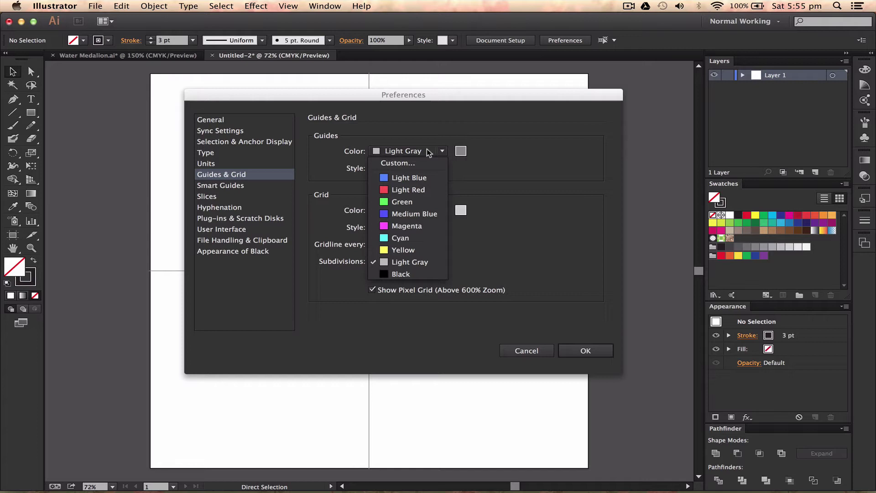
left_click(541, 218)
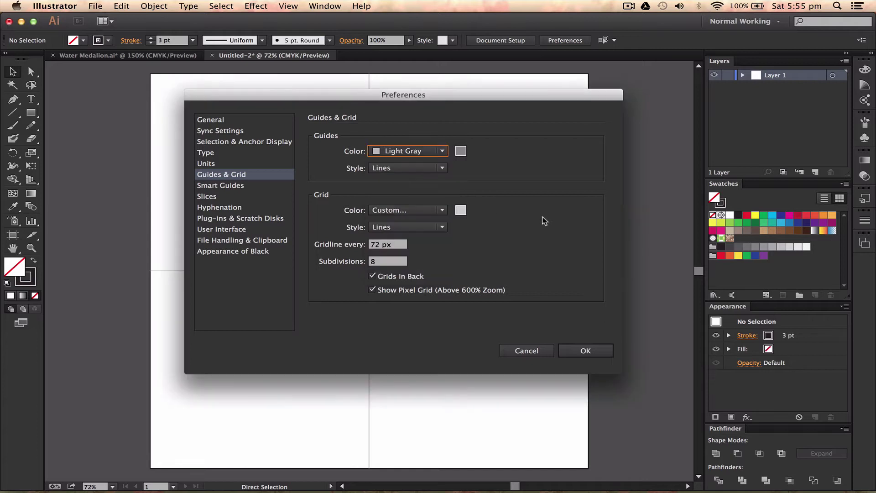
left_click(532, 347)
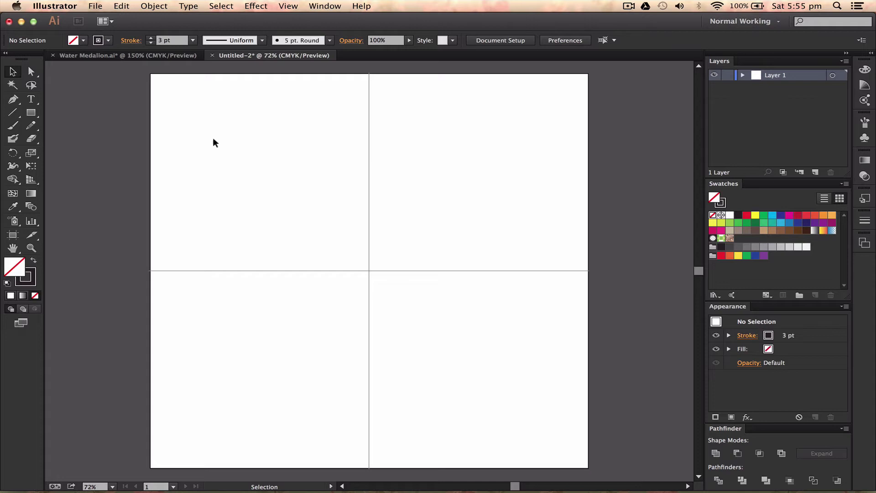
Draw a circle centred on the guide crossing with the Ellipse tool
key("l")
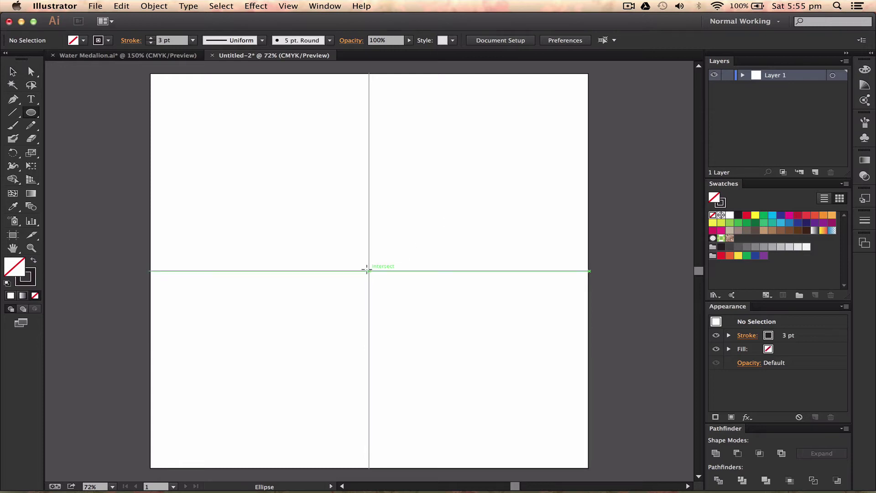
left_click_drag(366, 270, 477, 353)
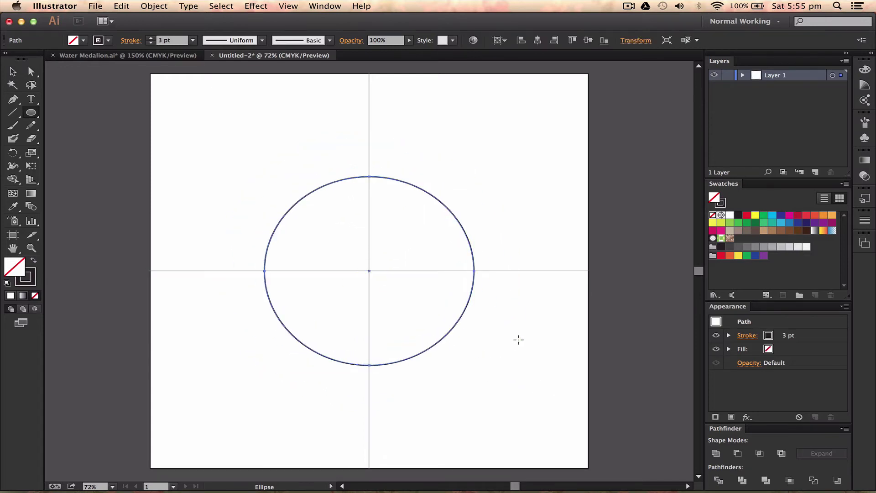
key("v")
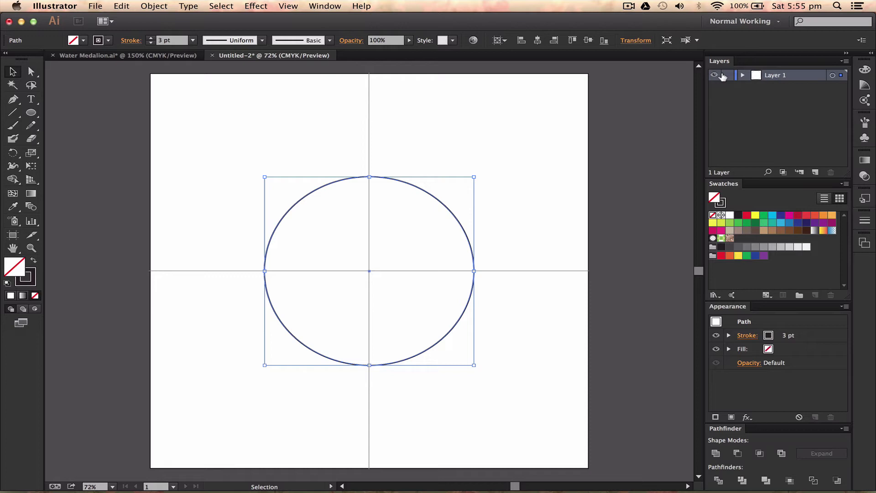
Rename Layer 1 to 'Main', add a new layer above it, and lock Main
double_click(775, 75)
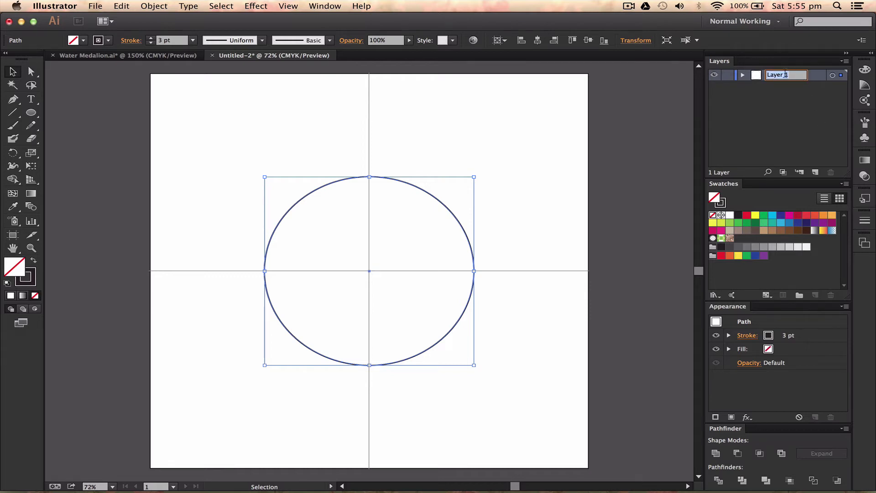
type("Main")
key("Return")
left_click(374, 121)
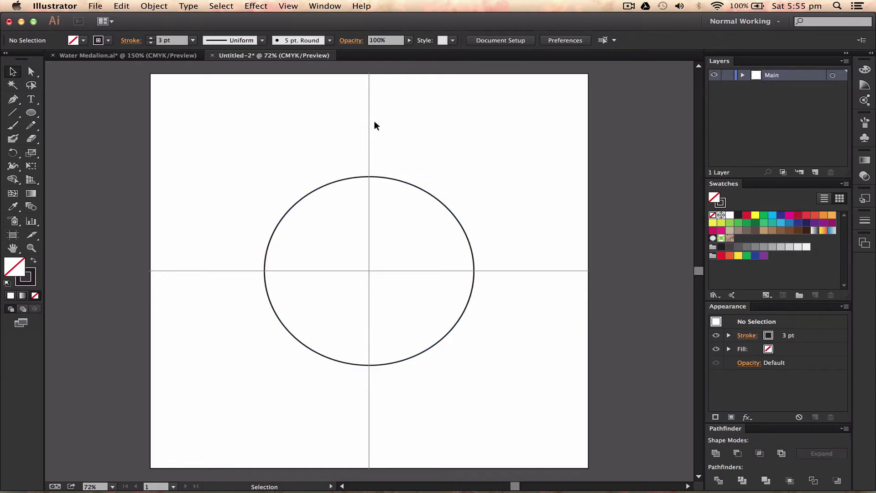
key("super+l")
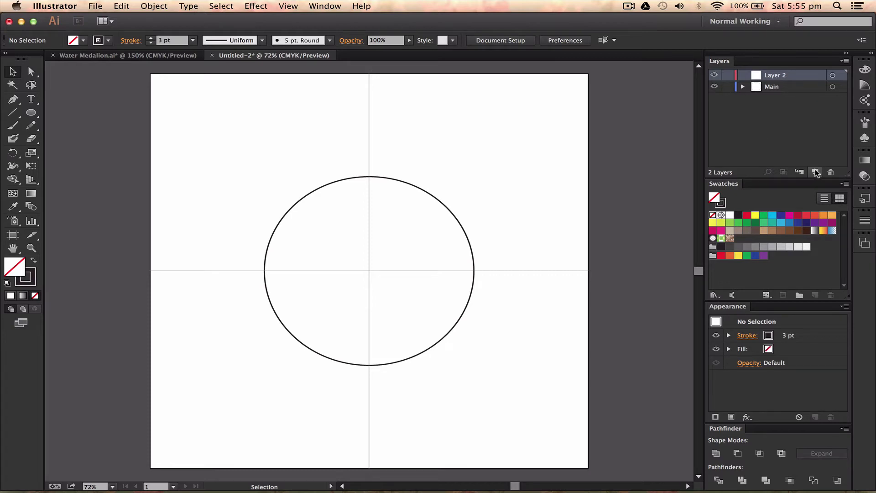
left_click(727, 87)
key("a")
key("v")
left_click(38, 115)
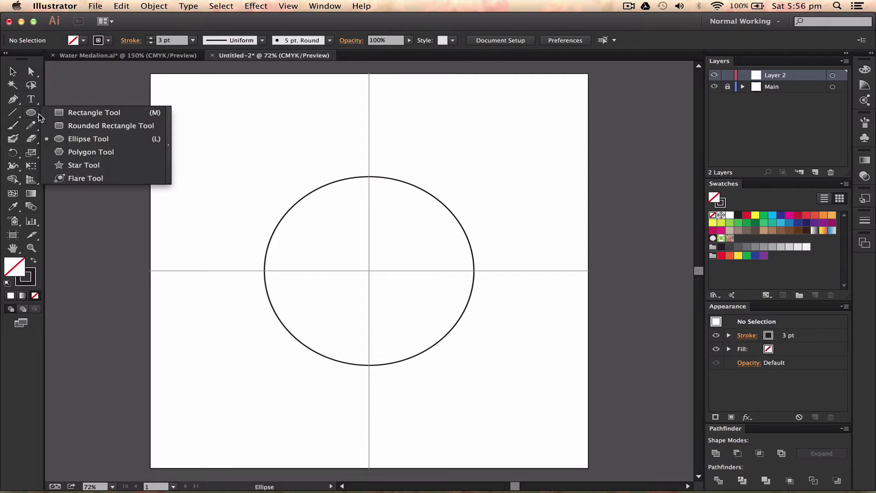
Draw a small star above the circle and swap fill and stroke to make it solid black
left_click(98, 164)
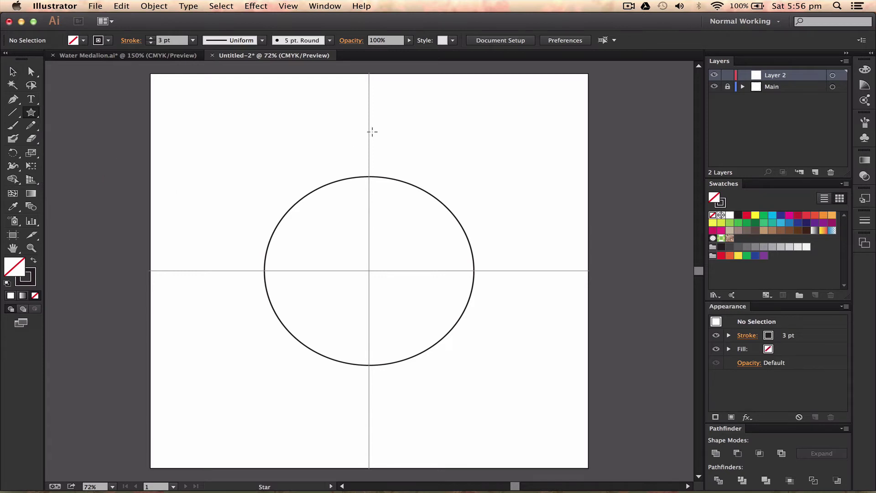
key("super+equal")
key("super+equal")
key("super+equal")
scroll(372, 132, "up", 5)
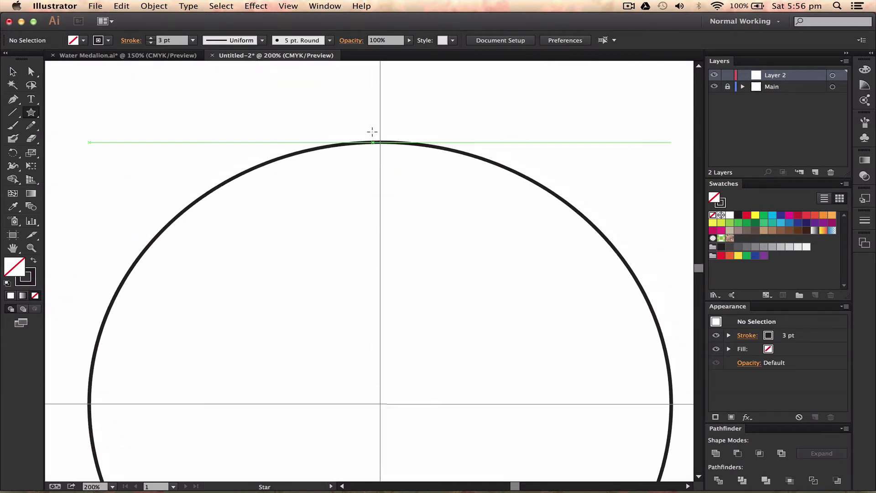
scroll(372, 132, "up", 2)
left_click_drag(379, 127, 389, 145)
key("v")
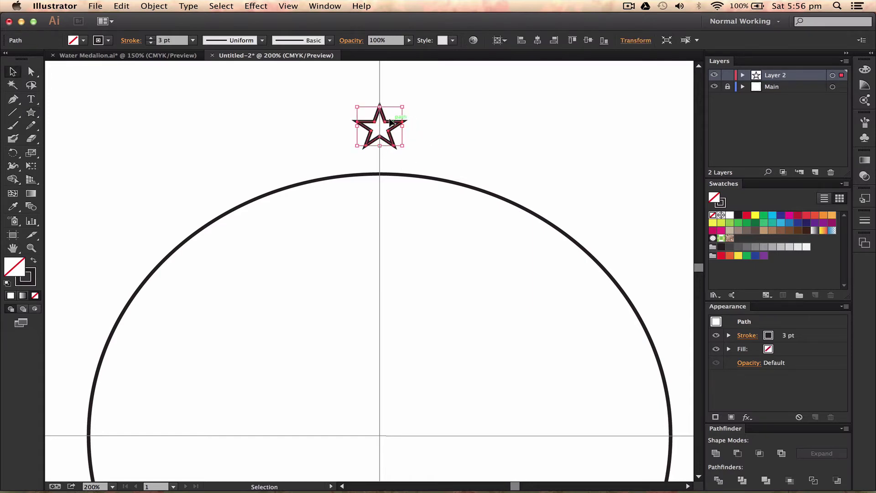
left_click(33, 259)
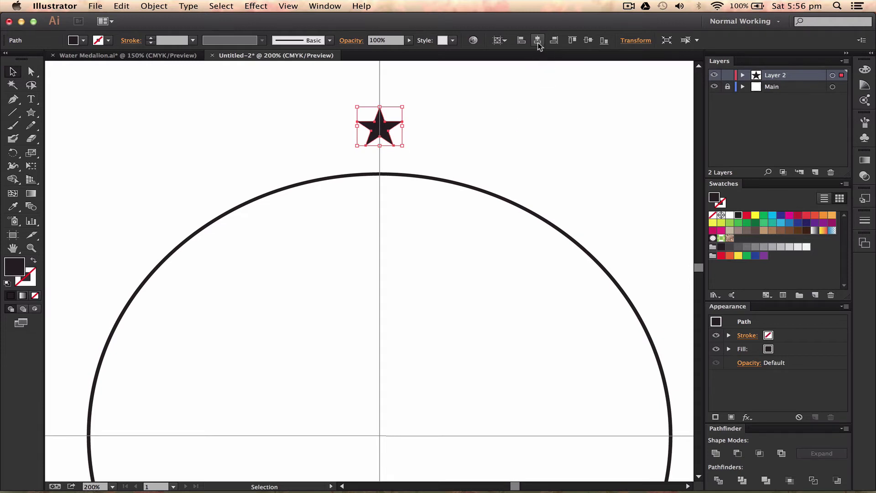
left_click(470, 108)
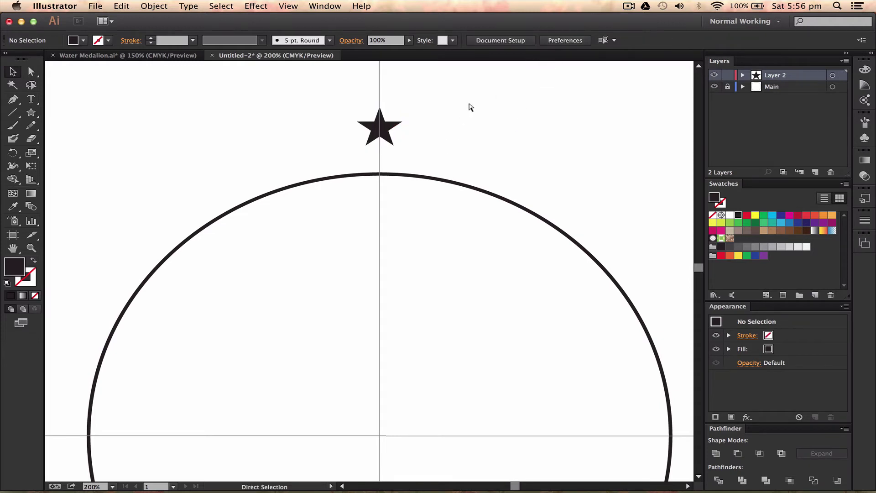
Nudge the star down onto the vertical guide above the circle and select it
key("super+0")
left_click(361, 156)
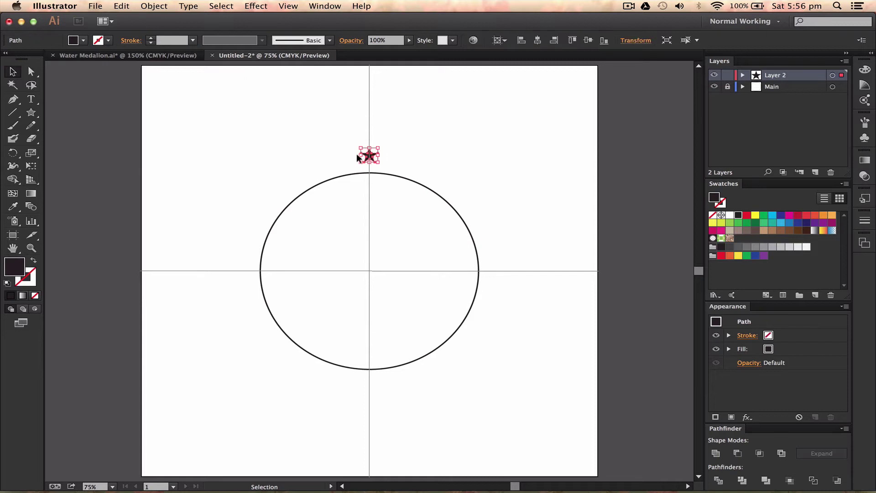
left_click_drag(358, 155, 357, 155)
left_click(486, 137)
key("super+equal")
key("super+equal")
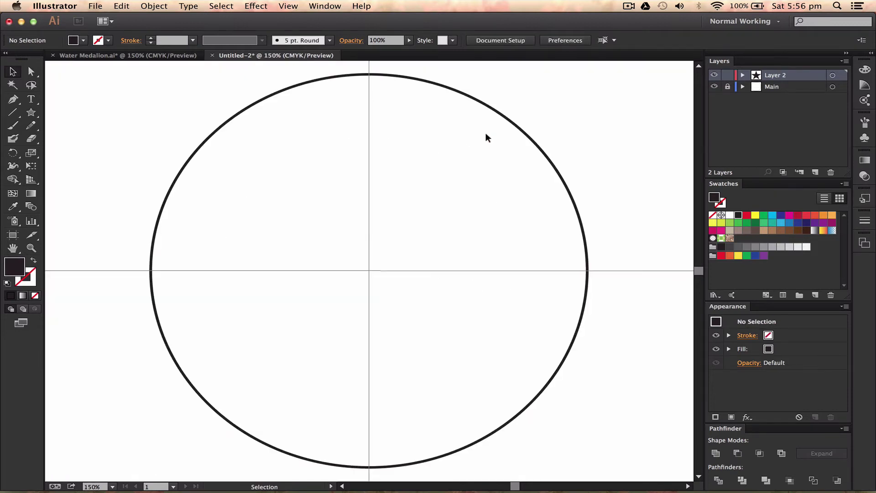
scroll(485, 137, "up", 2)
key("super+minus")
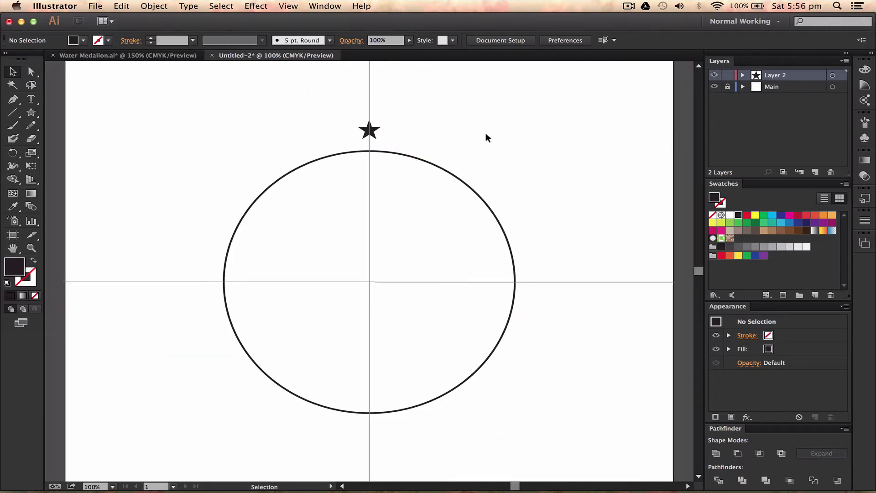
scroll(485, 132, "down", 1)
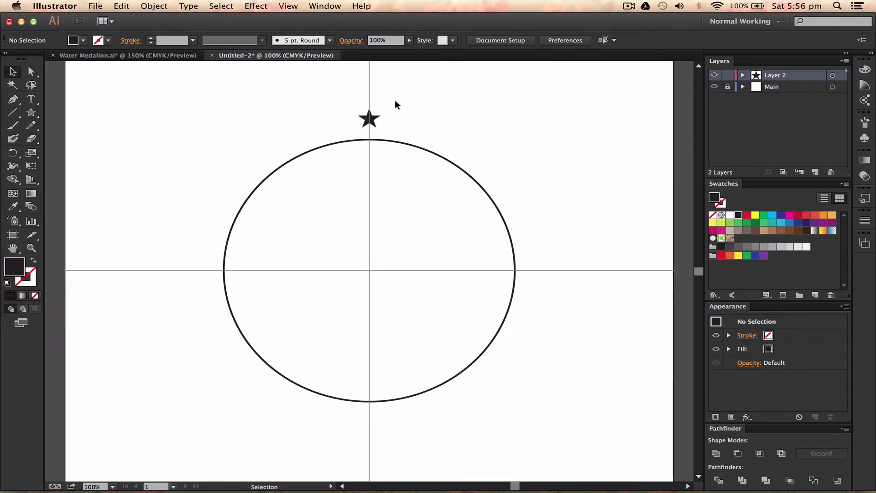
left_click_drag(405, 101, 283, 130)
left_click(283, 131)
left_click_drag(286, 112, 269, 120)
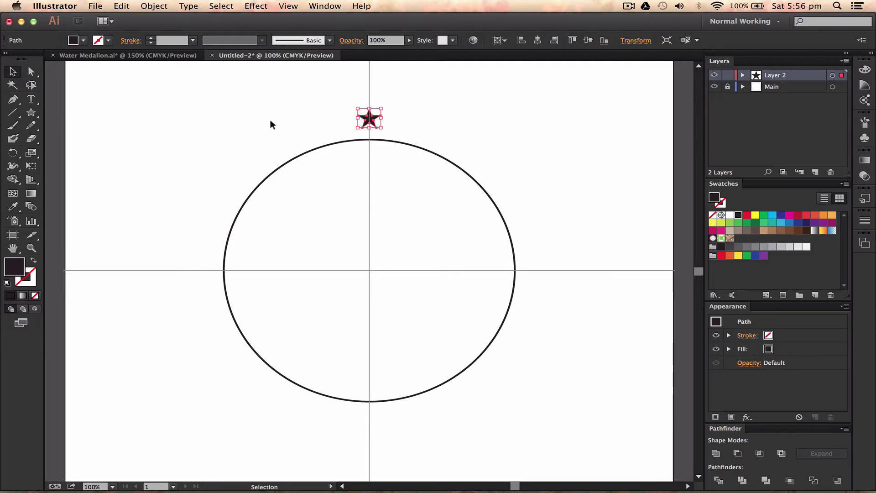
Make a copy of the star rotated 20° around the circle's centre
key("r")
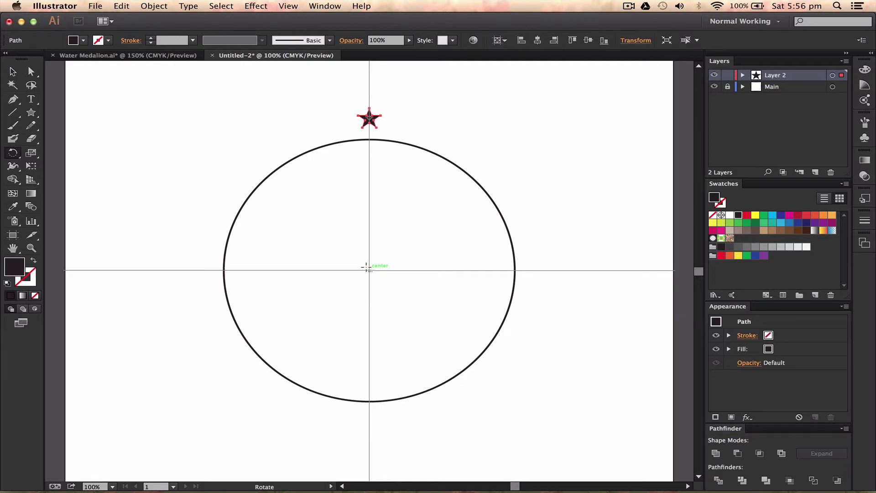
left_click(366, 267, "alt")
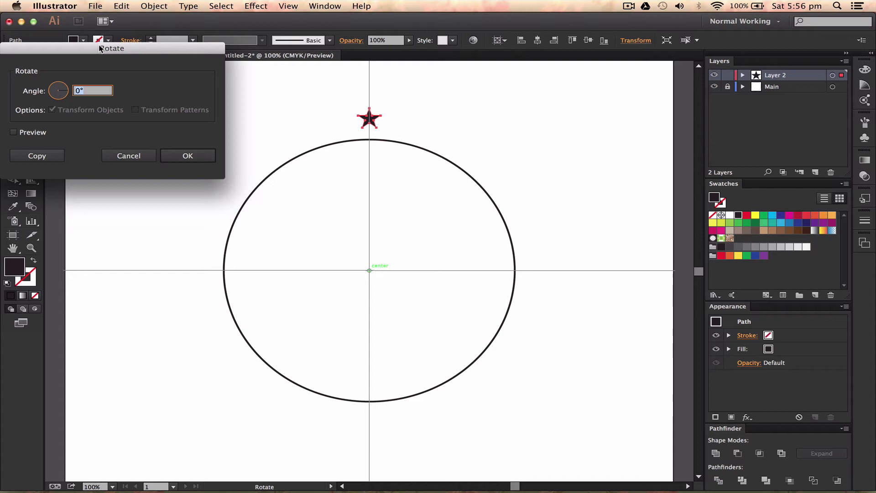
left_click_drag(102, 50, 686, 99)
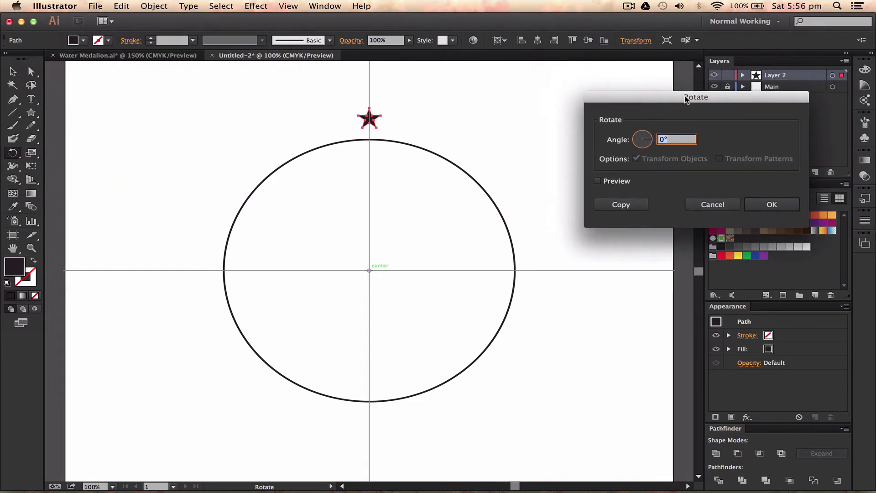
left_click(598, 181)
key("shift+Up")
key("shift+Up")
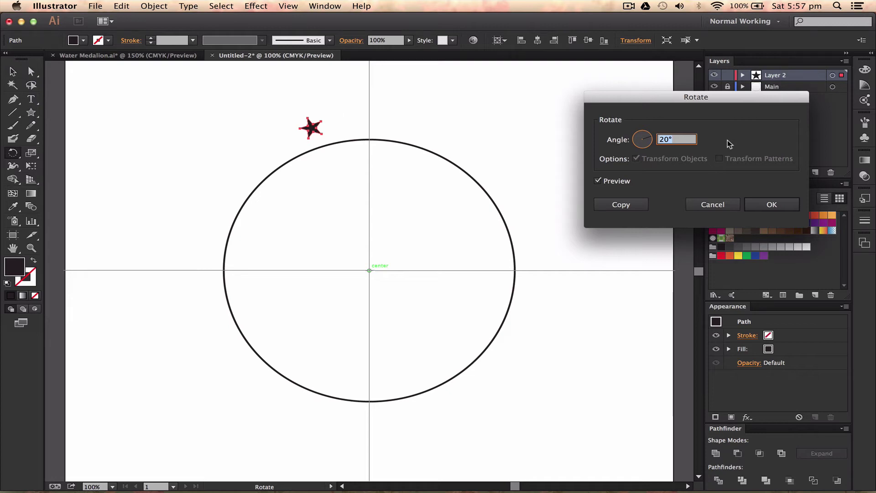
left_click(617, 203)
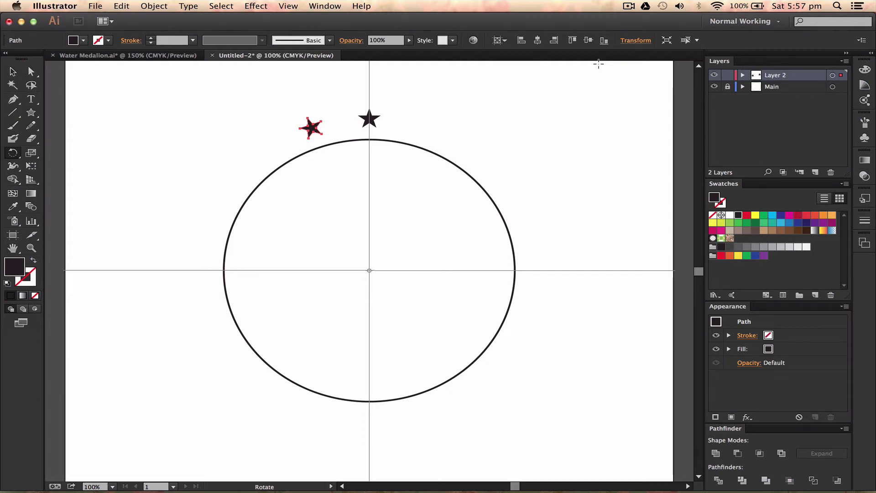
Repeat the 20° rotated copy with Cmd+D until stars ring the whole circle
key("super+d")
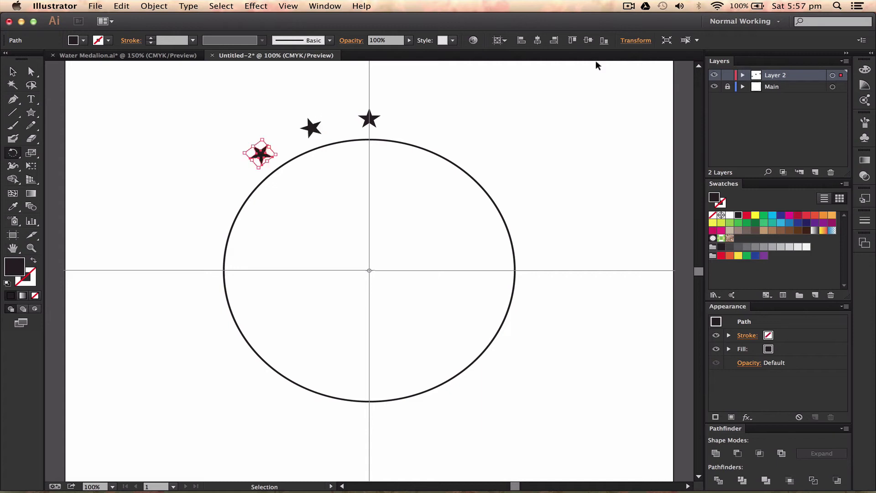
key("super+d")
key("super+d")
key("super+d")
key("super+d")
key("super+d")
key("super+d")
key("super+d")
key("super+d")
key("super+d")
key("super+d")
key("super+d")
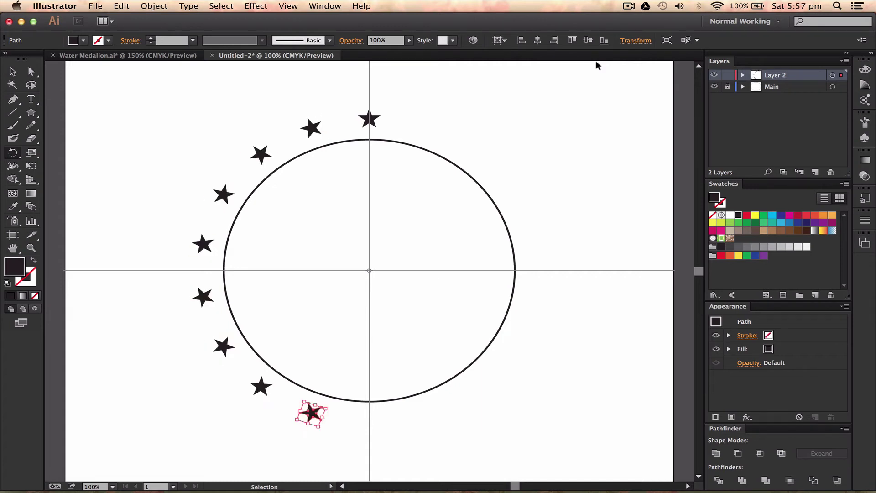
key("super+d")
key("super+d")
key("super+d")
key("super+d")
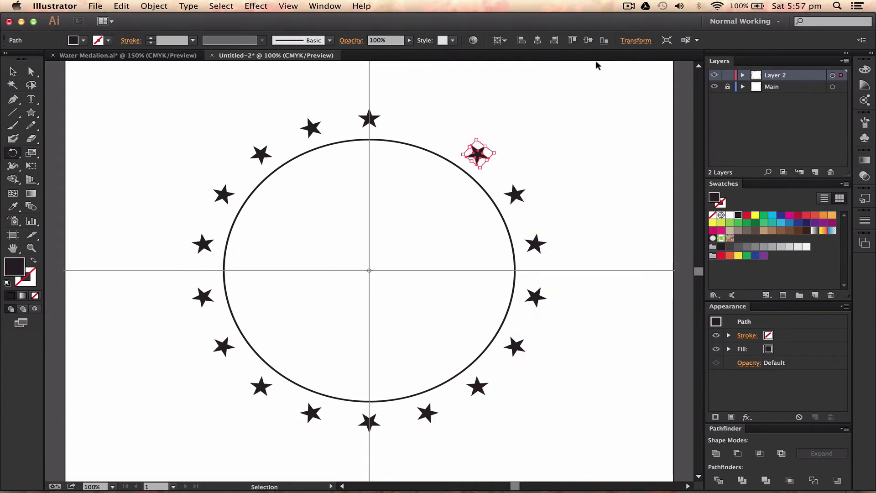
key("r")
key("v")
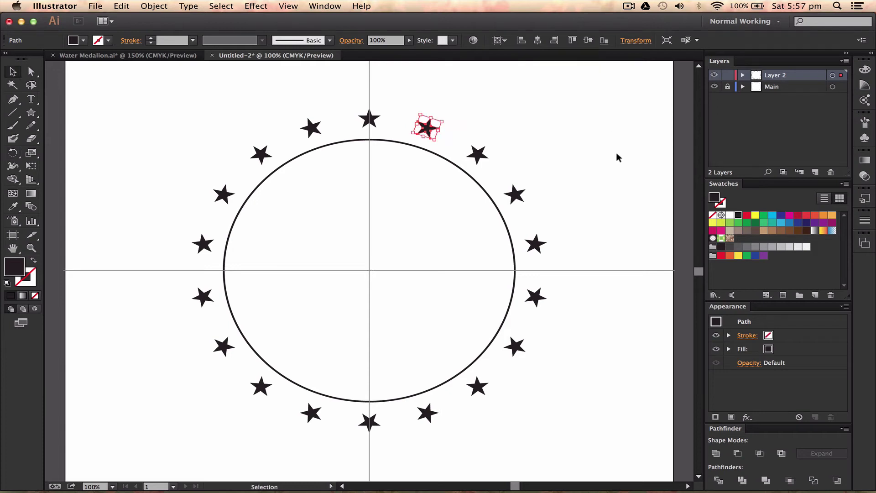
left_click(524, 134)
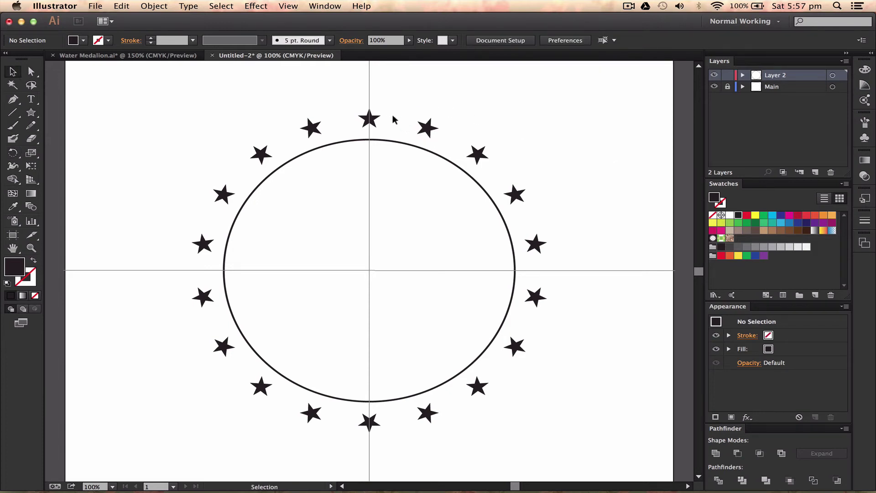
Draw a small black dot beside the top star and nudge it into the gap
key("l")
left_click_drag(396, 118, 405, 126)
key("v")
key("Down")
key("Down")
key("Down")
key("Down")
key("Down")
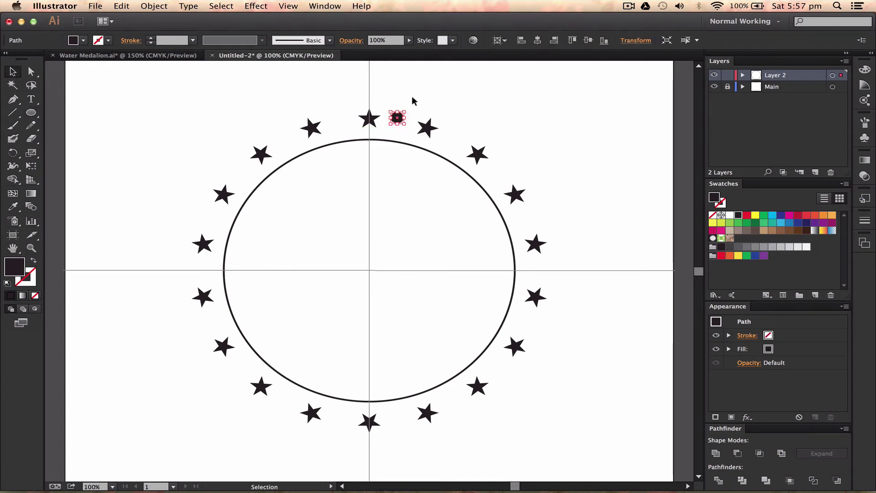
key("Down")
key("Down")
key("Down")
key("Up")
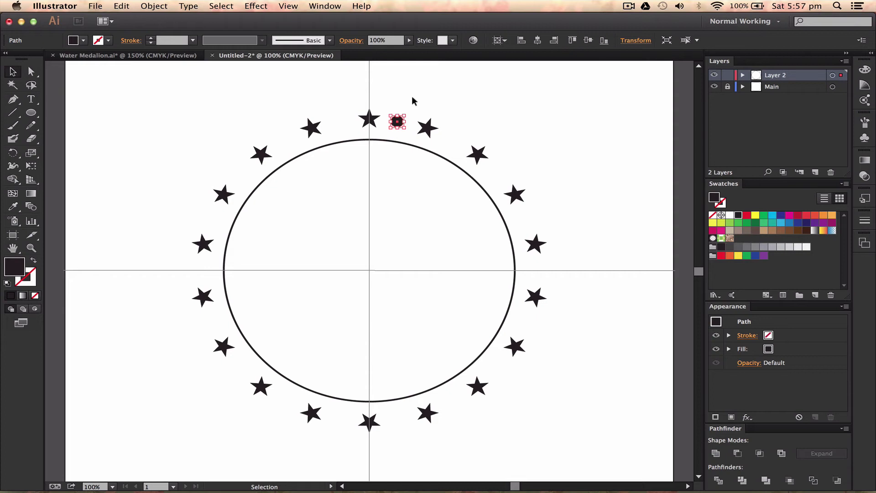
left_click(499, 132)
left_click(397, 120)
left_click_drag(397, 121, 398, 121)
left_click(600, 104)
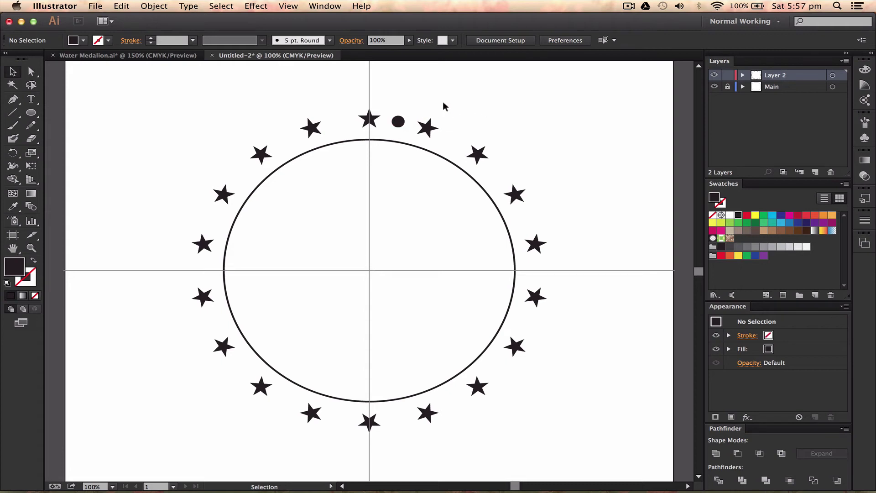
Scale the dot down to a smaller size between the top two stars
key("z")
left_click_drag(498, 94, 250, 135)
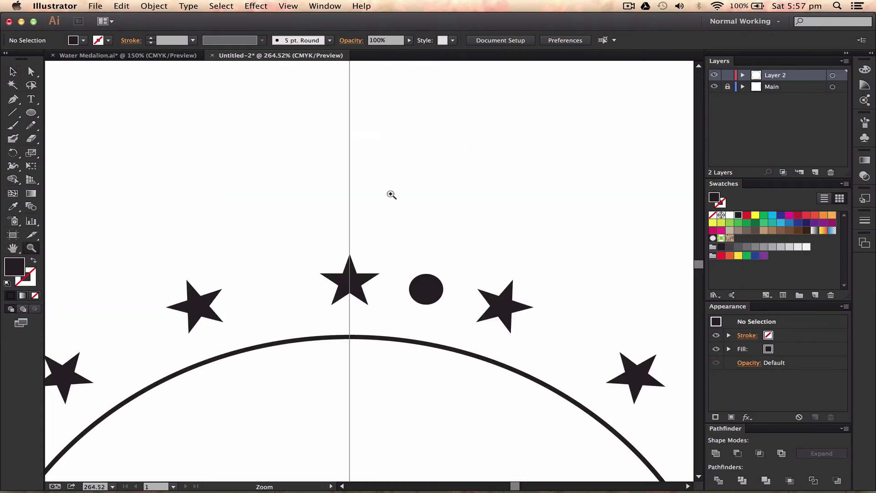
scroll(391, 194, "down", 3)
key("v")
left_click(406, 224)
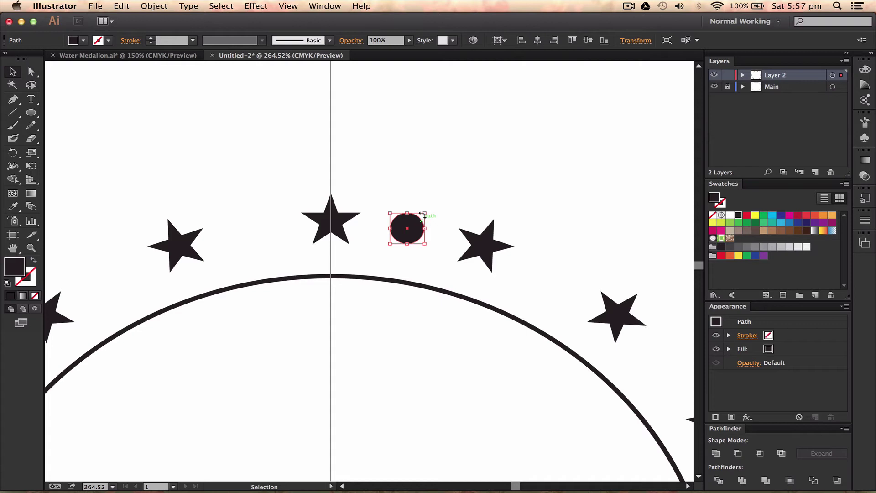
key("s")
left_click_drag(528, 187, 513, 213)
key("v")
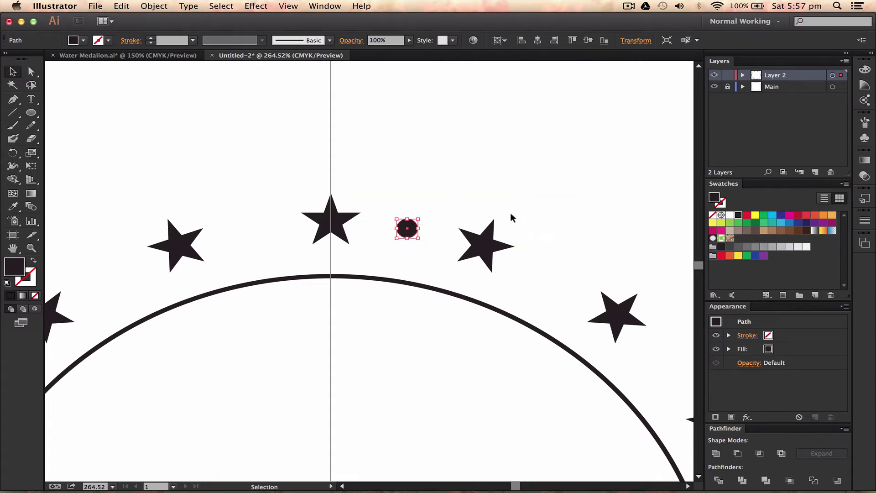
left_click(510, 213)
key("super+0")
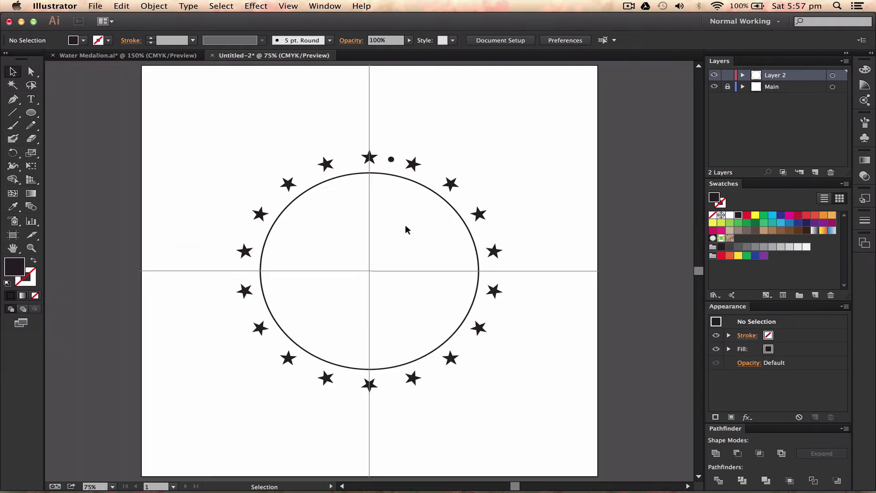
left_click(391, 160)
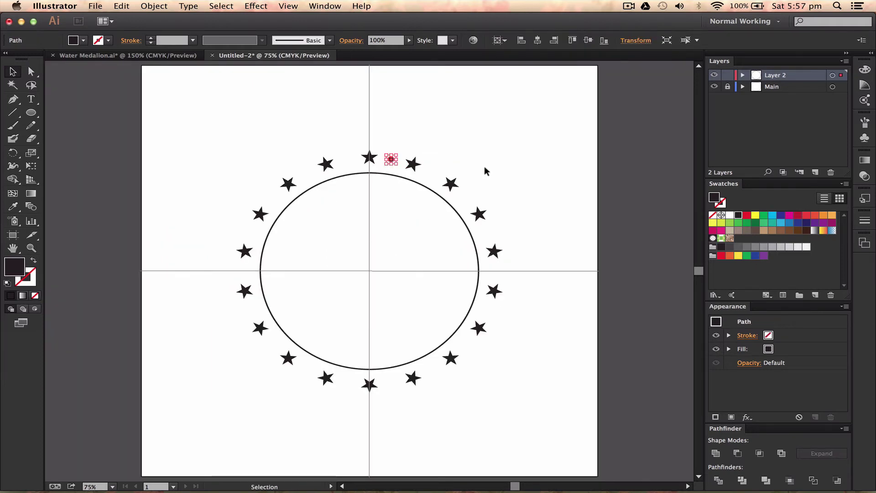
key("super+equal")
key("super+equal")
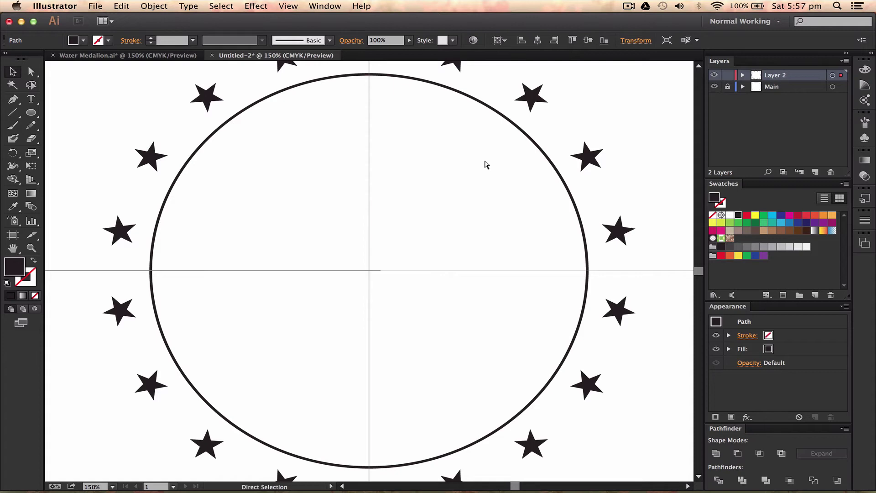
key("super+minus")
Select all stars via Select Similar Objects, exclude the dot, and group the 18 stars
left_click(402, 104)
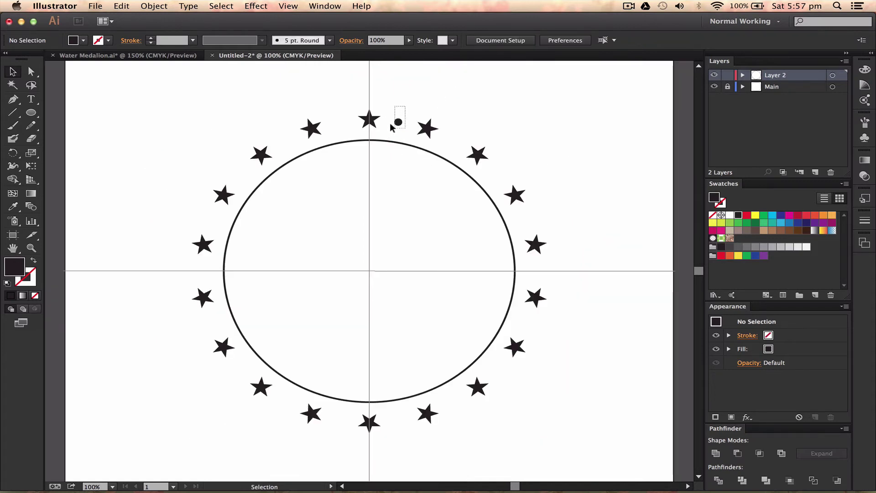
left_click(396, 122)
left_click(452, 100)
left_click(427, 127)
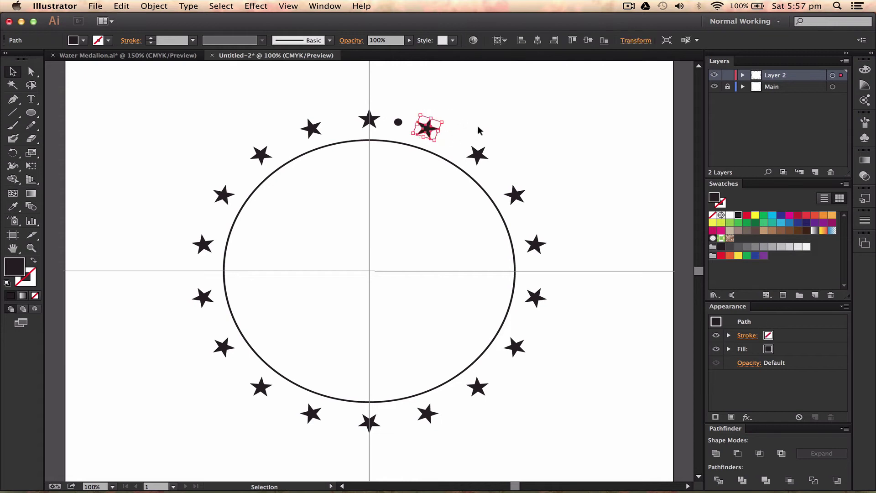
left_click(477, 129)
left_click(427, 128)
left_click_drag(488, 111, 372, 247)
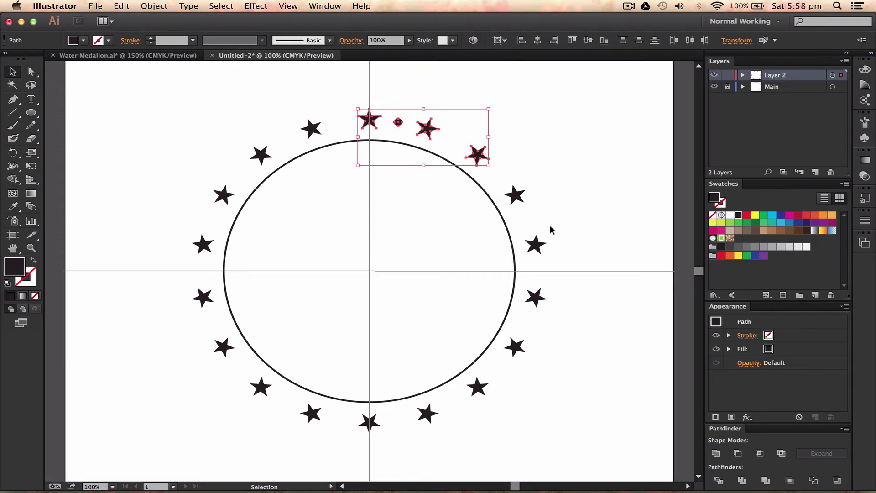
left_click(558, 203)
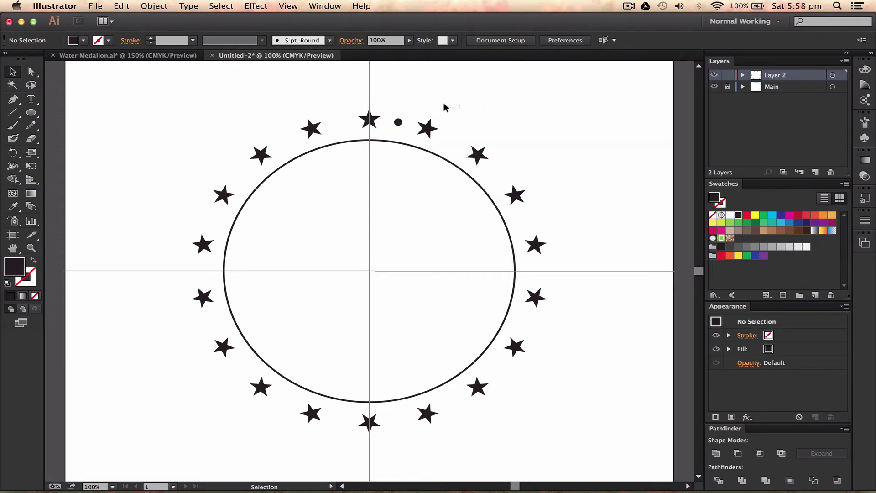
left_click(426, 126)
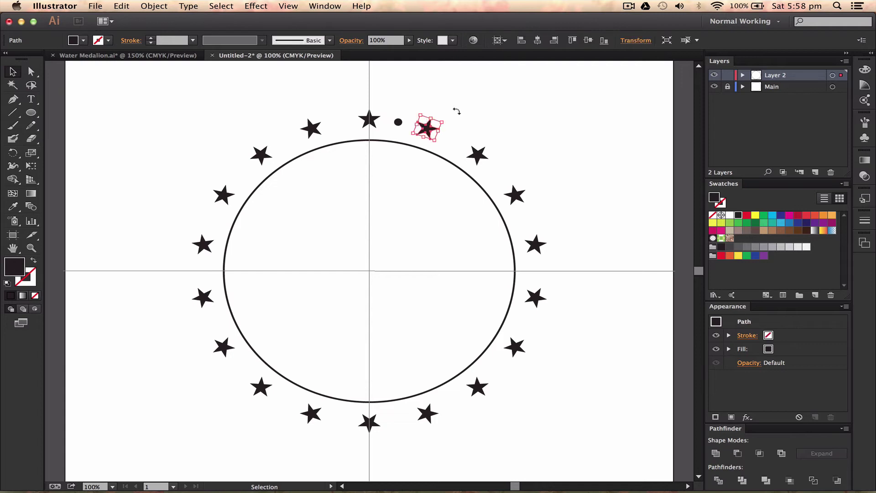
left_click(685, 41)
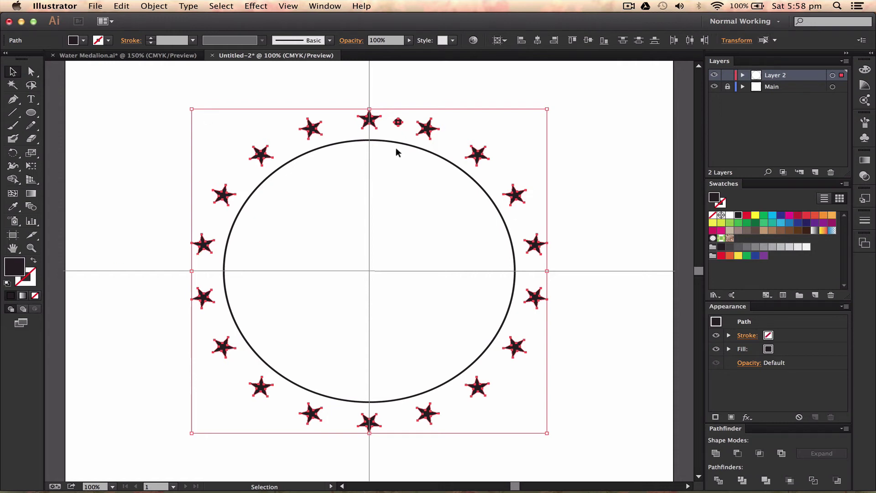
left_click(397, 121, "shift")
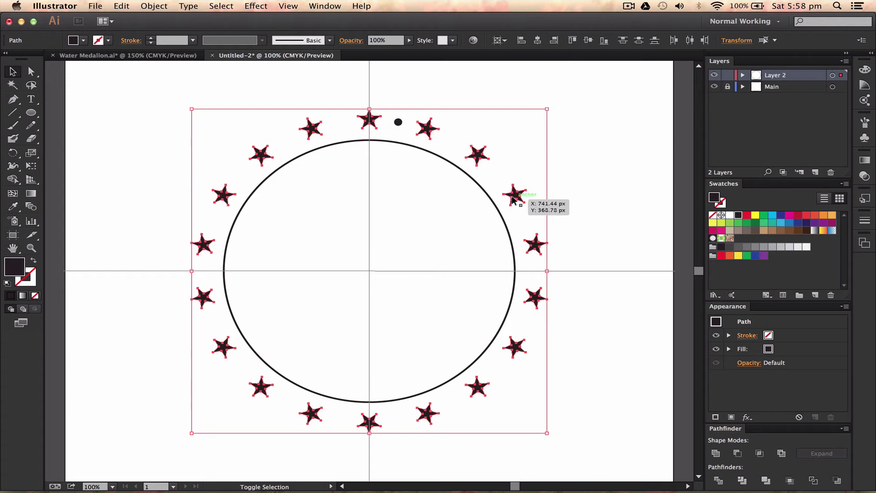
key("super+g")
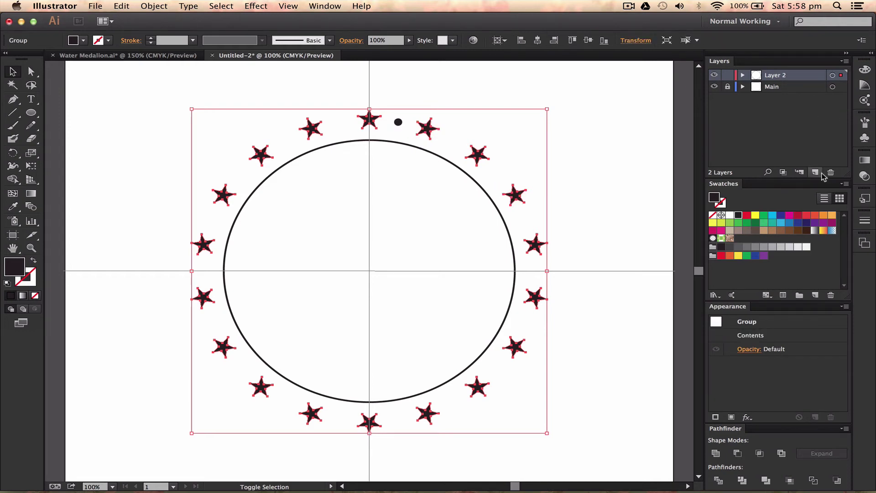
Create a new layer and move the small dot onto it
left_click(815, 172)
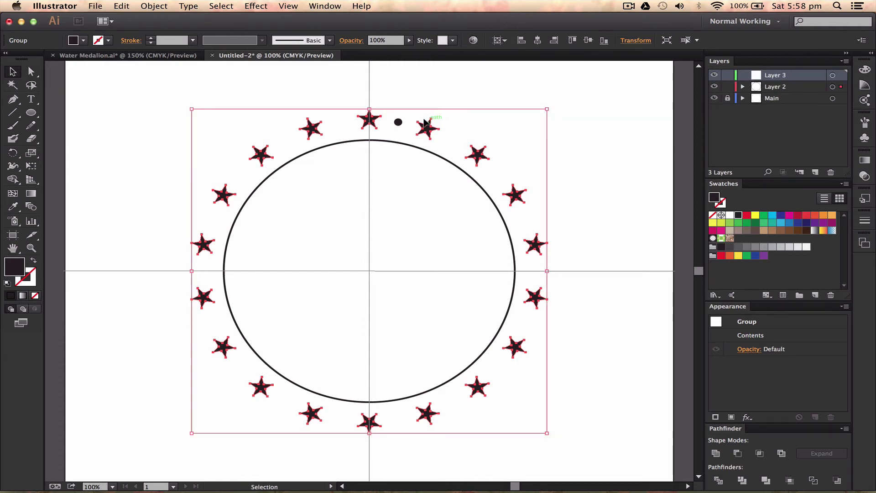
left_click(398, 121)
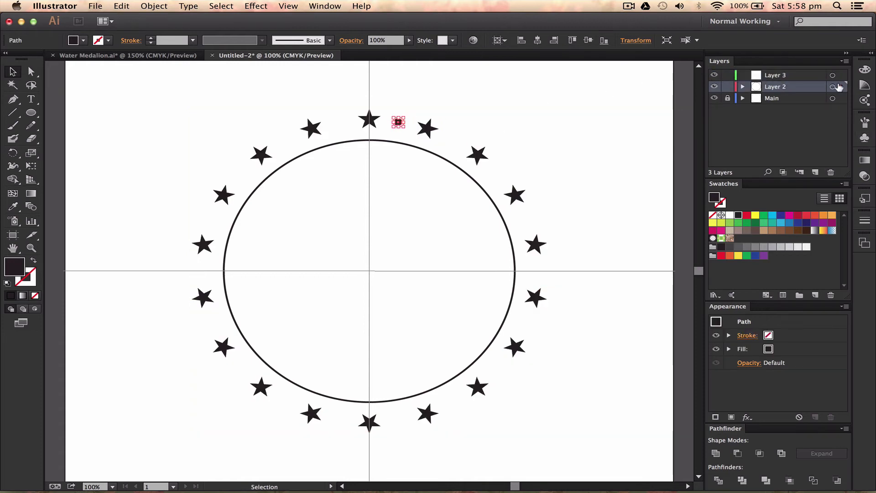
left_click_drag(841, 87, 841, 76)
Lock the star layer and rename it 'Stars', then rename the dot's layer 'Circles'
left_click(727, 86)
double_click(775, 86)
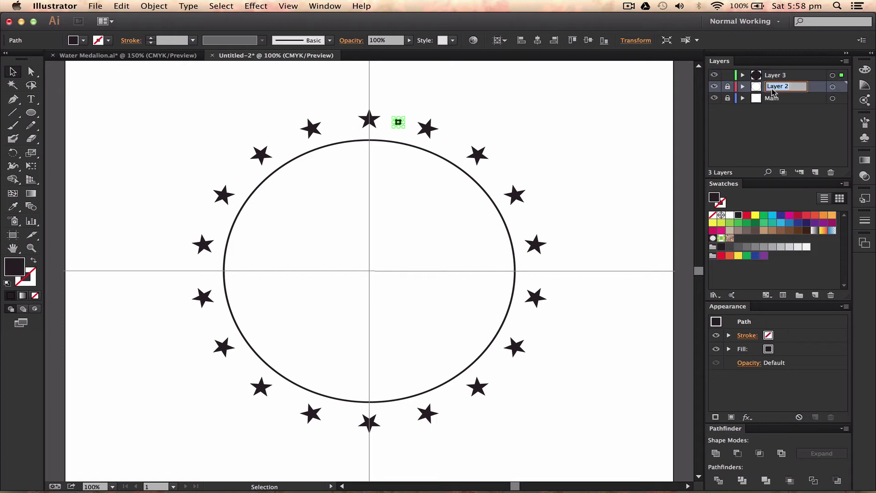
type("Stars")
key("Return")
double_click(778, 75)
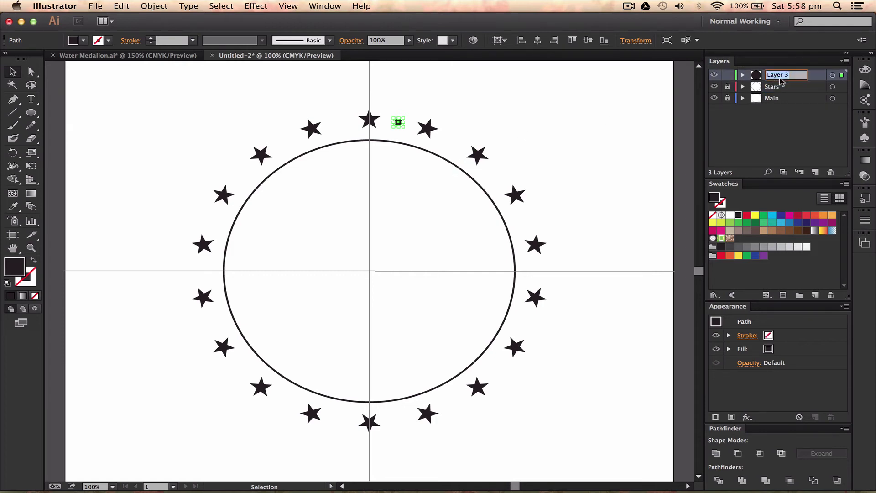
double_click(781, 80)
type("Cir")
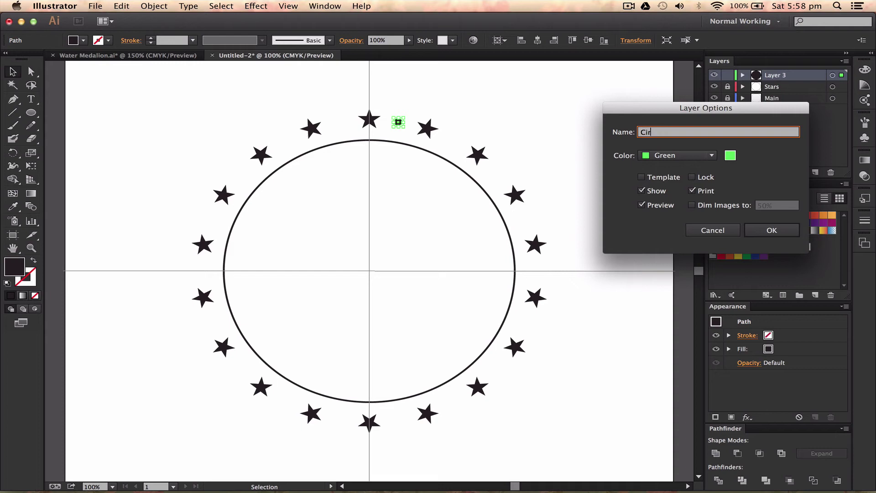
type("cles")
key("Return")
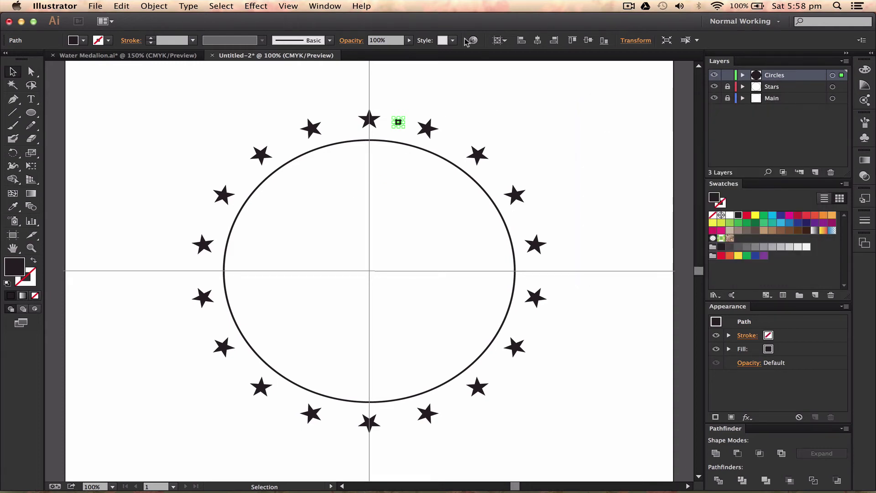
Select only the small dot above the top of the ring
left_click(448, 121)
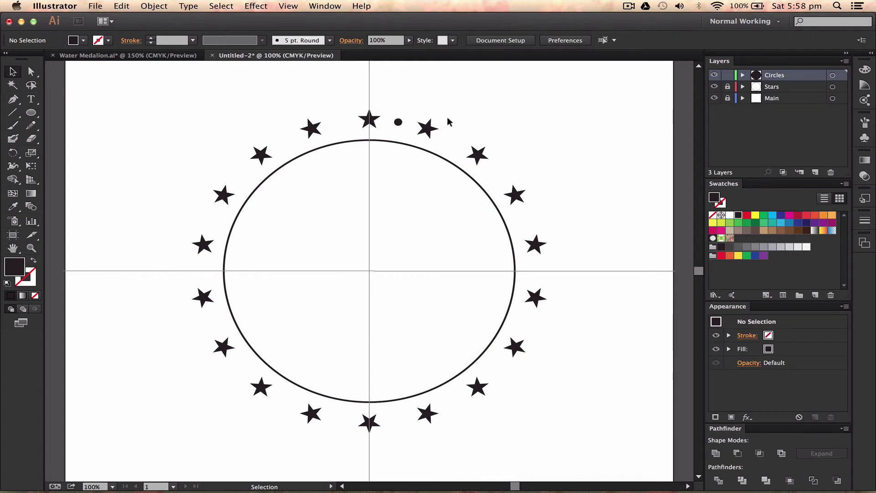
scroll(504, 127, "right", 3)
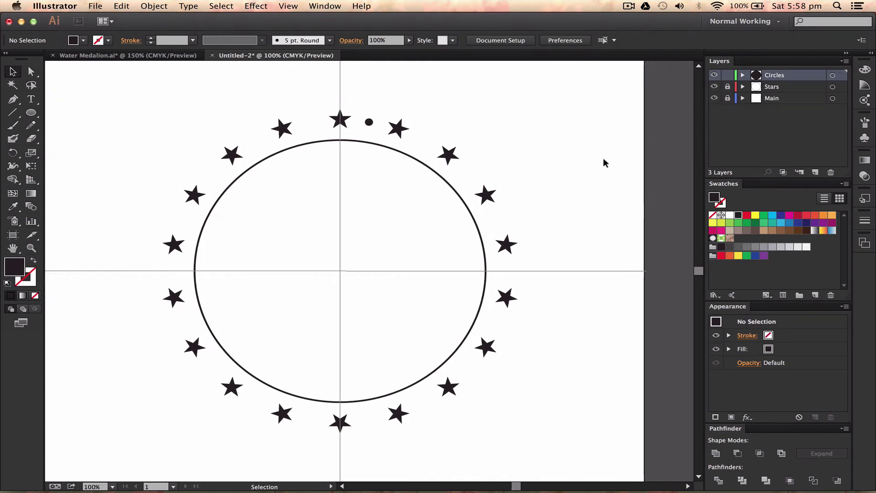
key("super+minus")
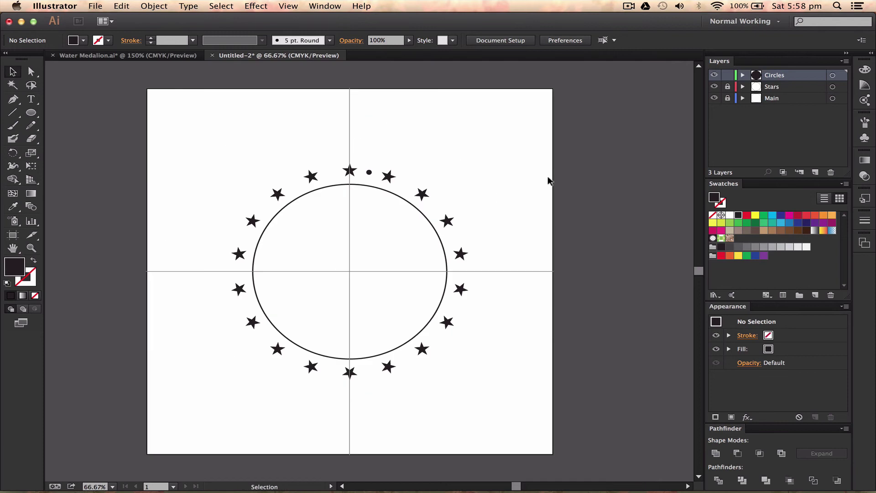
key("super+equal")
scroll(549, 180, "left", 4)
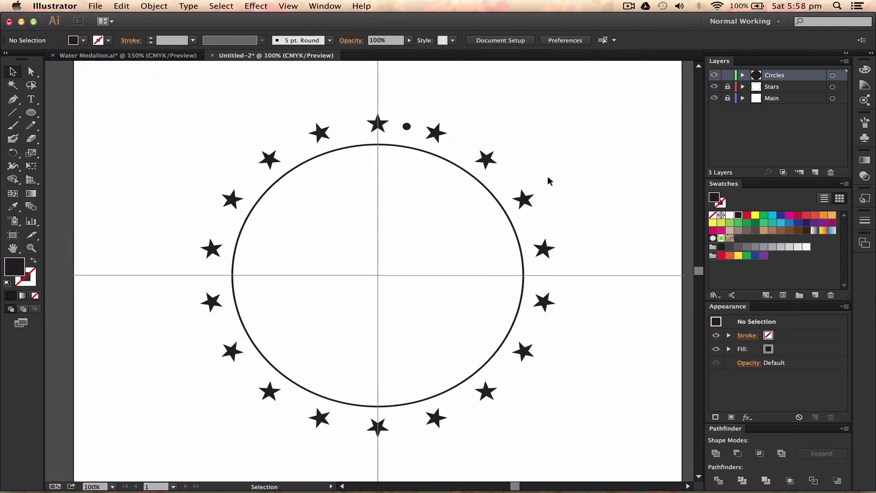
left_click_drag(417, 109, 393, 138)
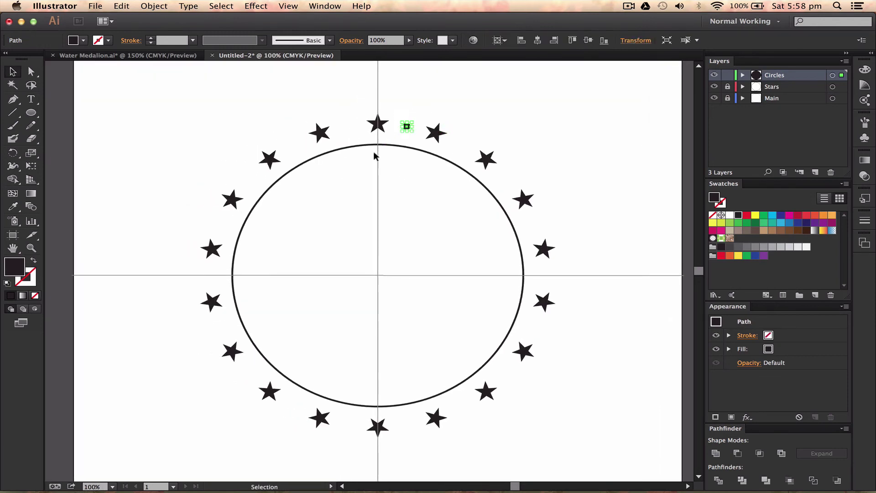
left_click_drag(441, 93, 344, 191)
Copy the dot rotated 20° about the centre and repeat with Cmd+D around the ring
key("r")
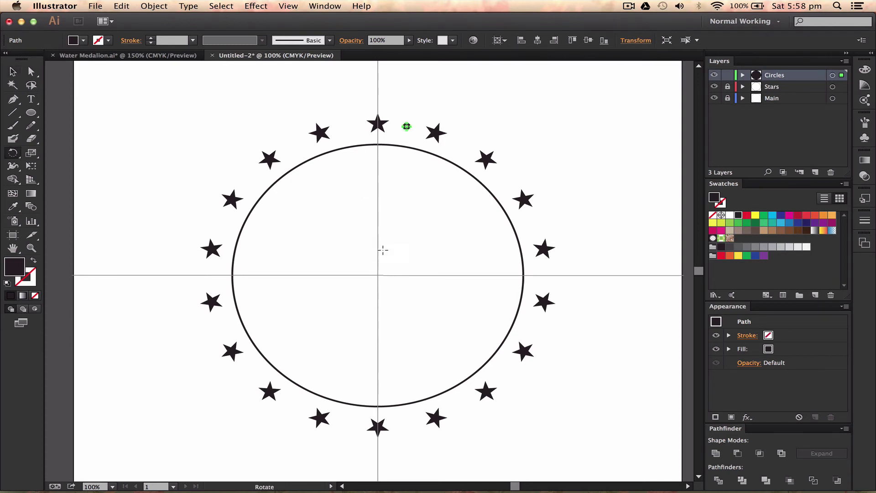
left_click(373, 274, "alt")
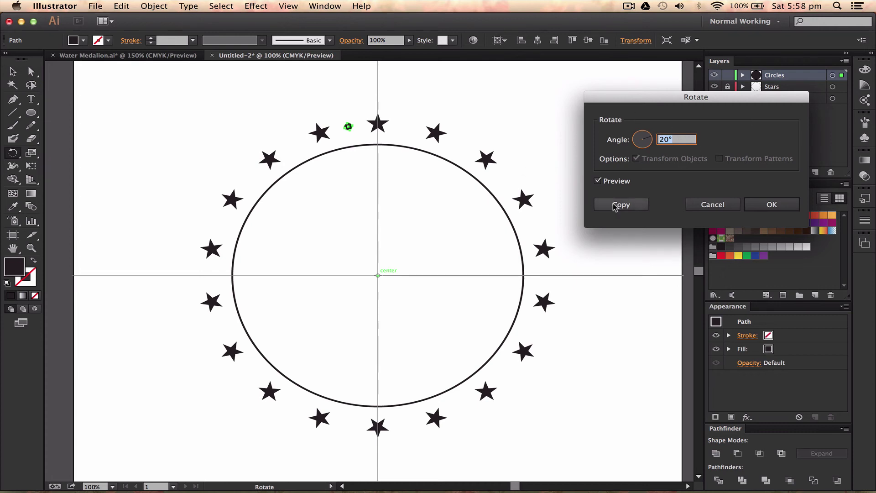
left_click_drag(699, 101, 682, 90)
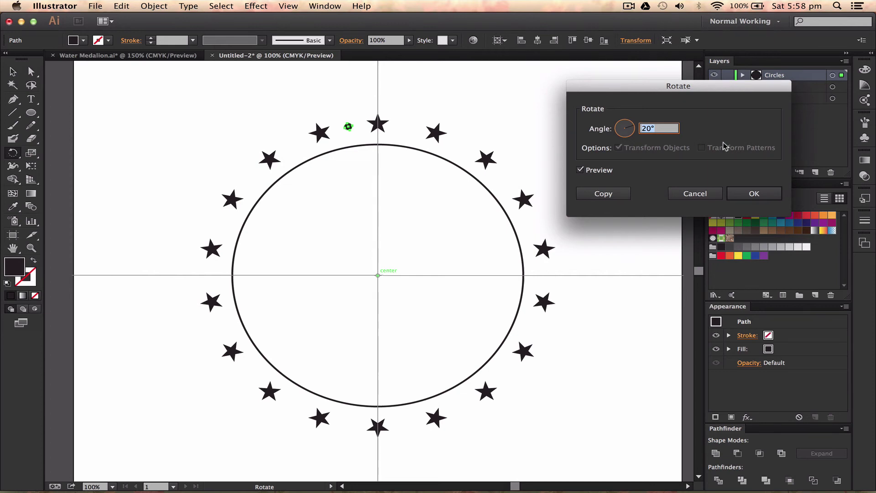
left_click(605, 194)
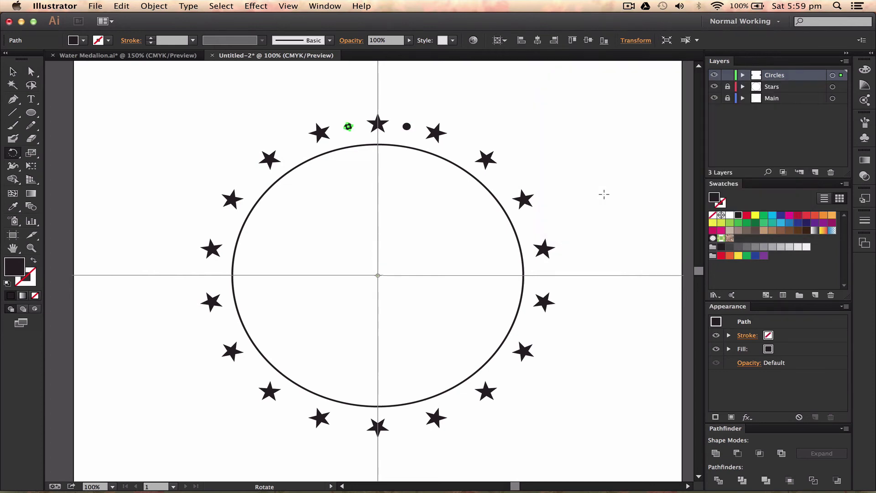
key("super+d")
key("super+d")
key("super+d")
key("super+d")
key("super+d")
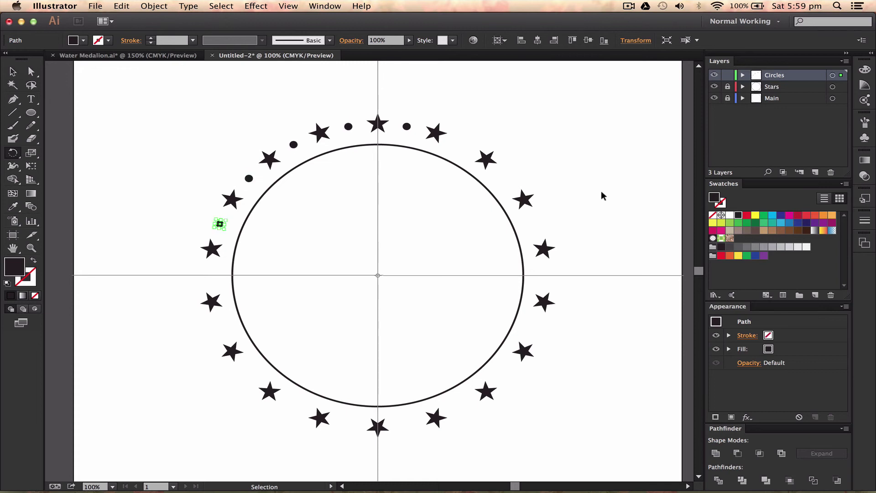
key("super+d")
key("super+d")
key("super+d")
key("super+d")
key("super+d")
key("super+d")
key("super+d")
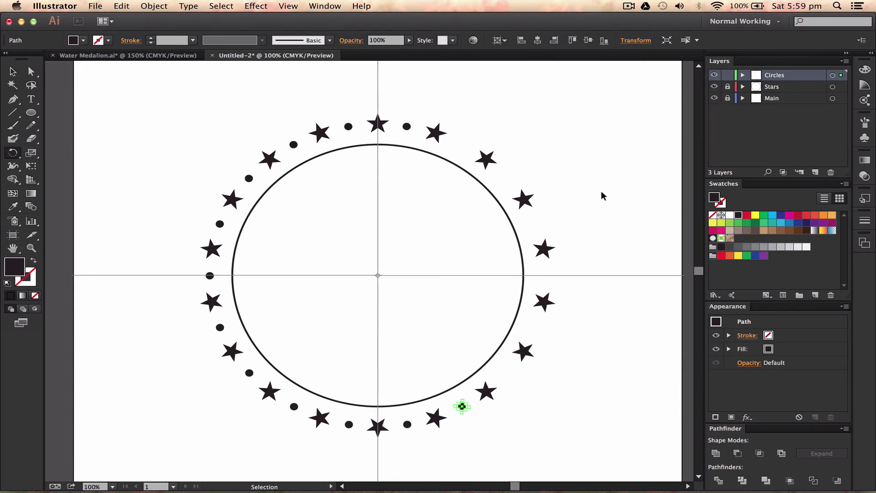
key("super+d")
key("super+d")
key("super+d")
key("super+d")
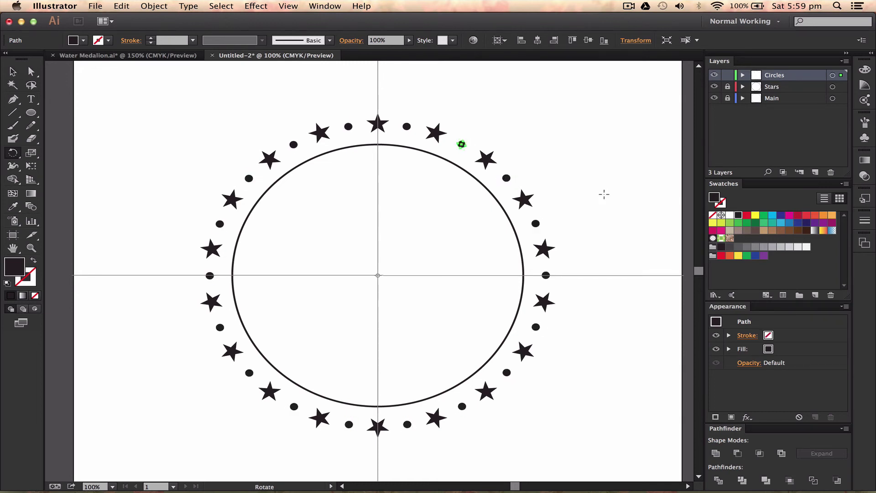
key("v")
left_click(552, 177)
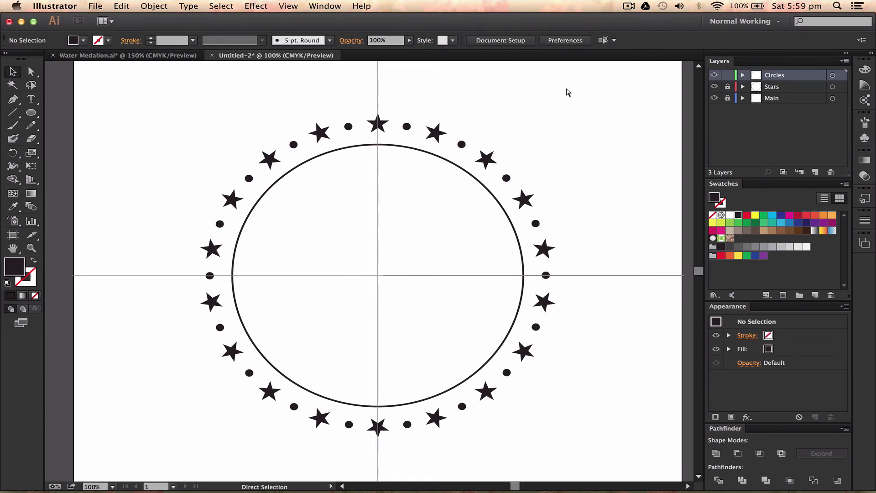
Unlock the Main layer holding the large thin circle
left_click(714, 98)
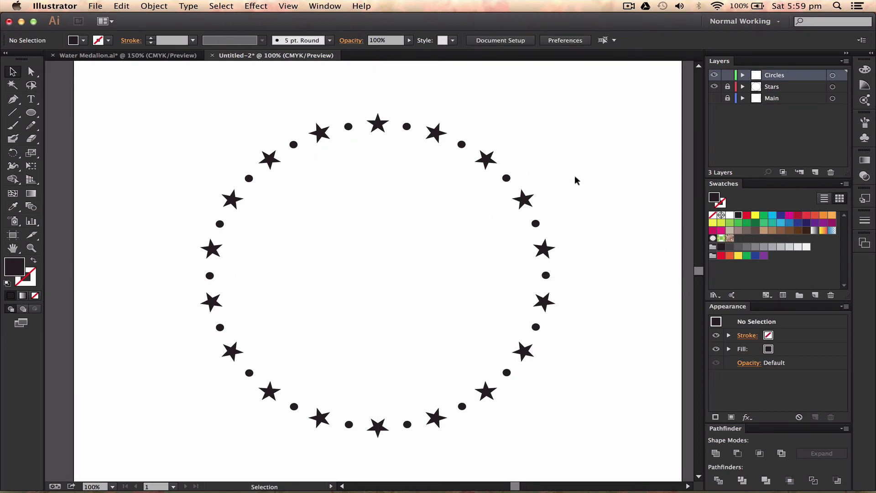
left_click(715, 98)
left_click(727, 98)
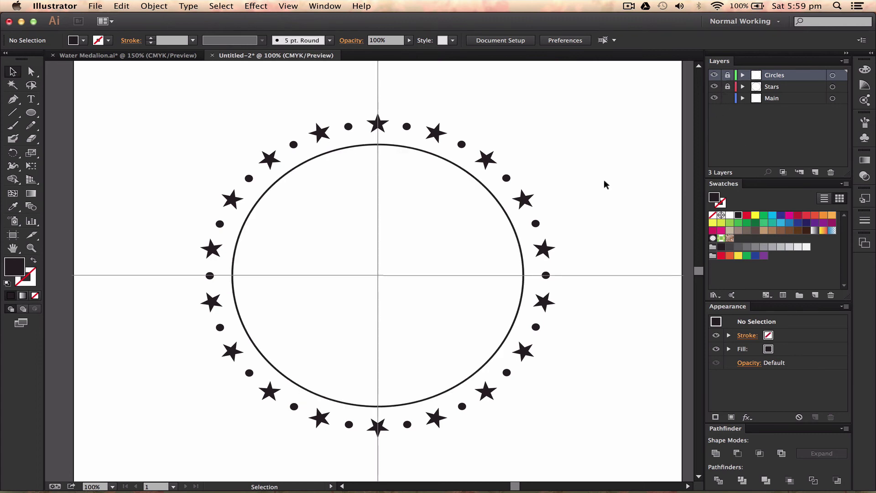
left_click_drag(507, 172, 574, 240)
left_click(478, 225)
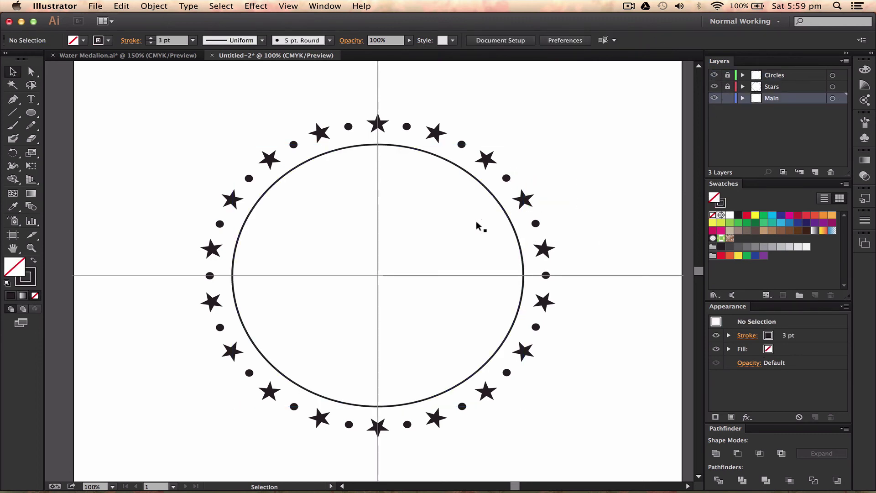
Swap the circle's stroke and fill so it becomes a solid black disc
key("super+a")
key("shift+x")
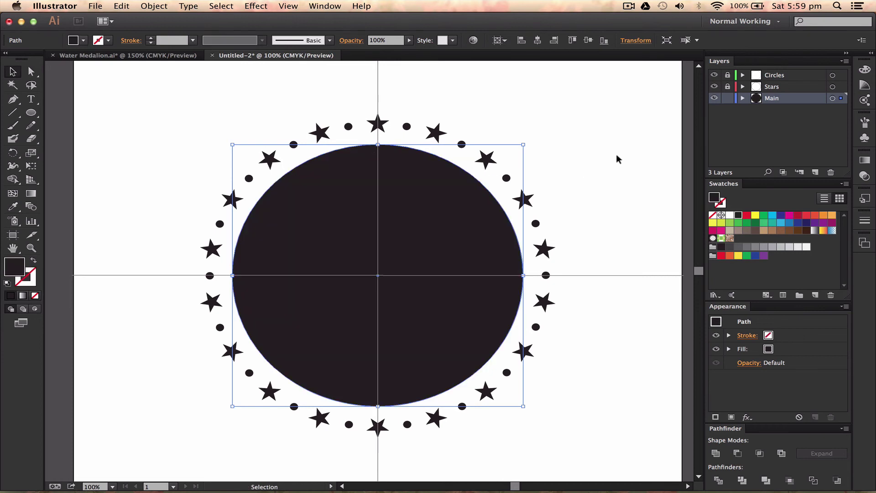
left_click(619, 157)
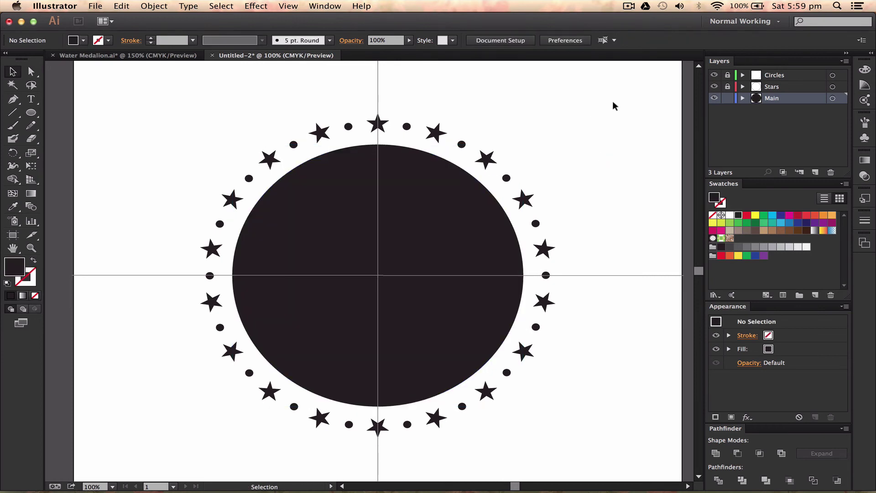
Scale a smaller concentric copy inward and subtract it with Minus Front, leaving a thick ring
key("a")
left_click(370, 305)
key("v")
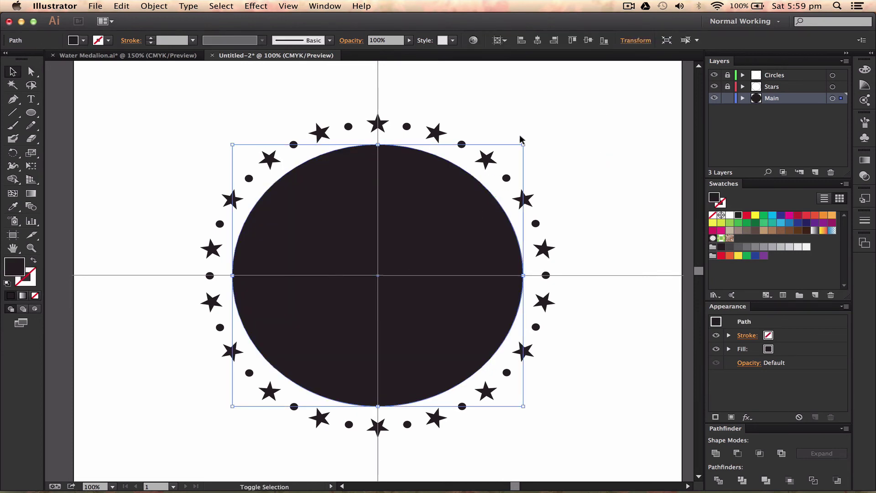
left_click_drag(521, 144, 508, 158)
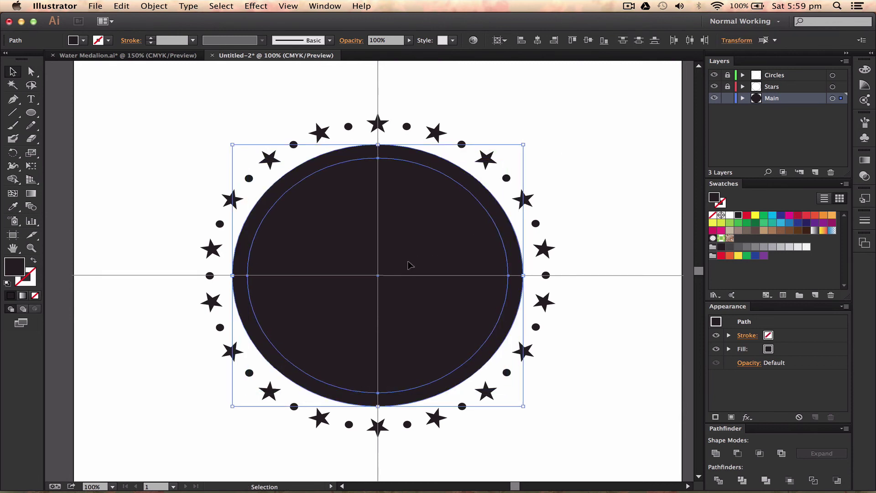
left_click(737, 454)
left_click(611, 372)
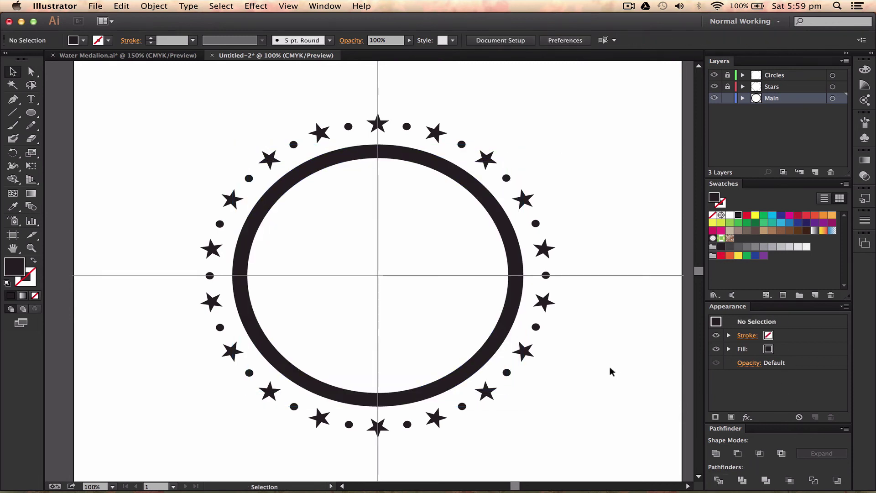
Draw a solid black circle from the ring's centre, leaving a thin white gap to the ring
key("l")
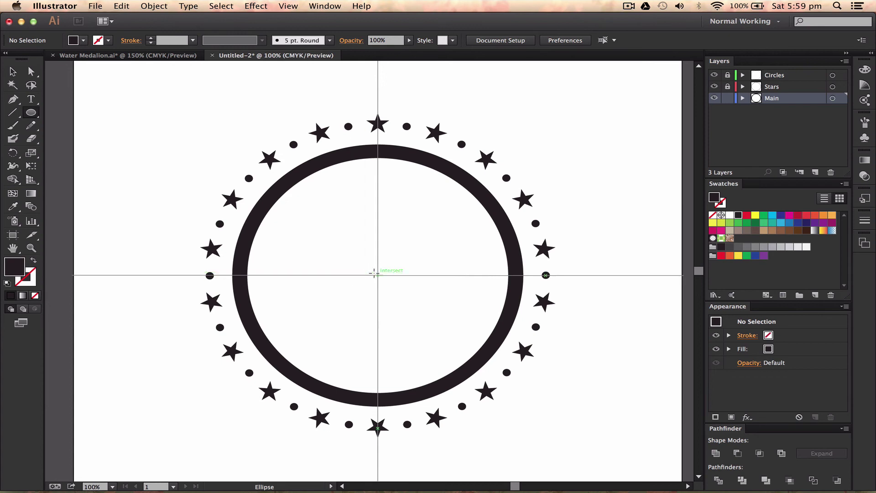
left_click_drag(374, 273, 491, 379)
key("v")
left_click(624, 399)
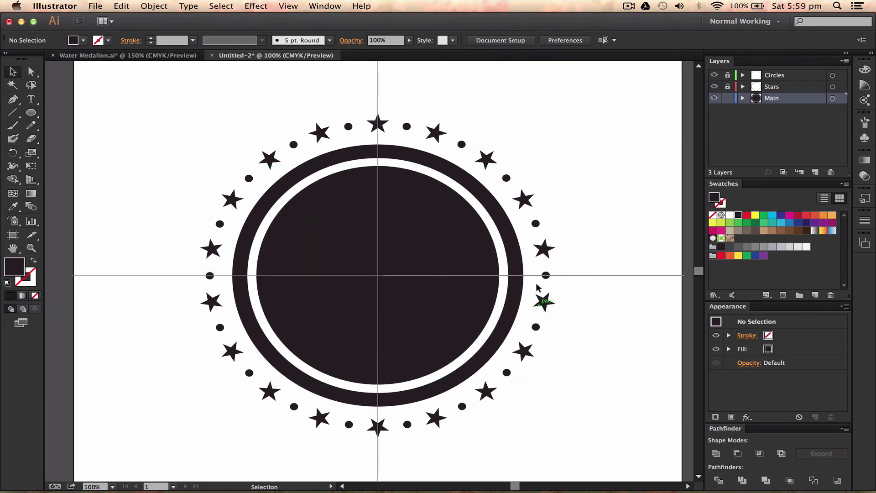
key("super+0")
key("super+1")
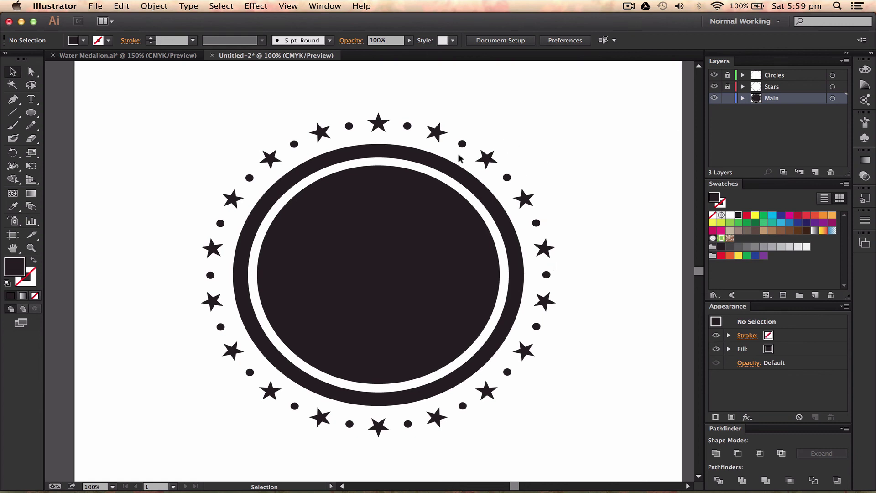
Select only the solid black centre disc, without the thick ring
left_click(446, 121)
left_click_drag(447, 122, 586, 253)
left_click(585, 250)
left_click(452, 232)
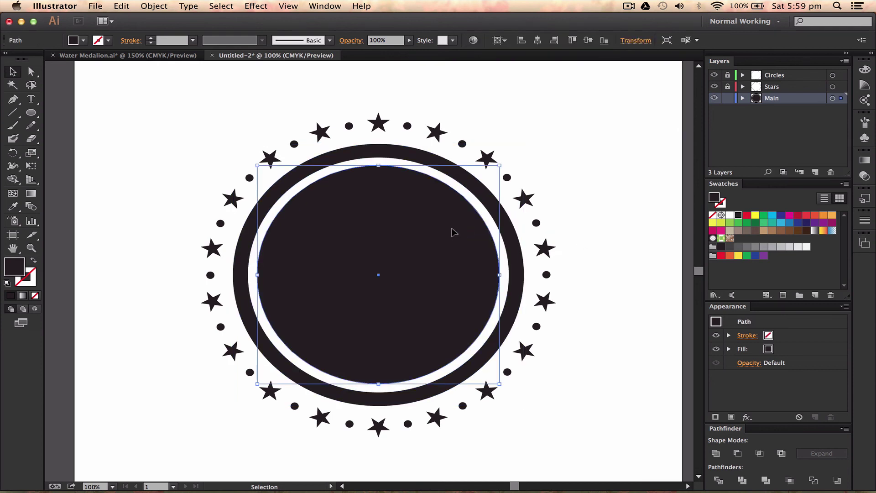